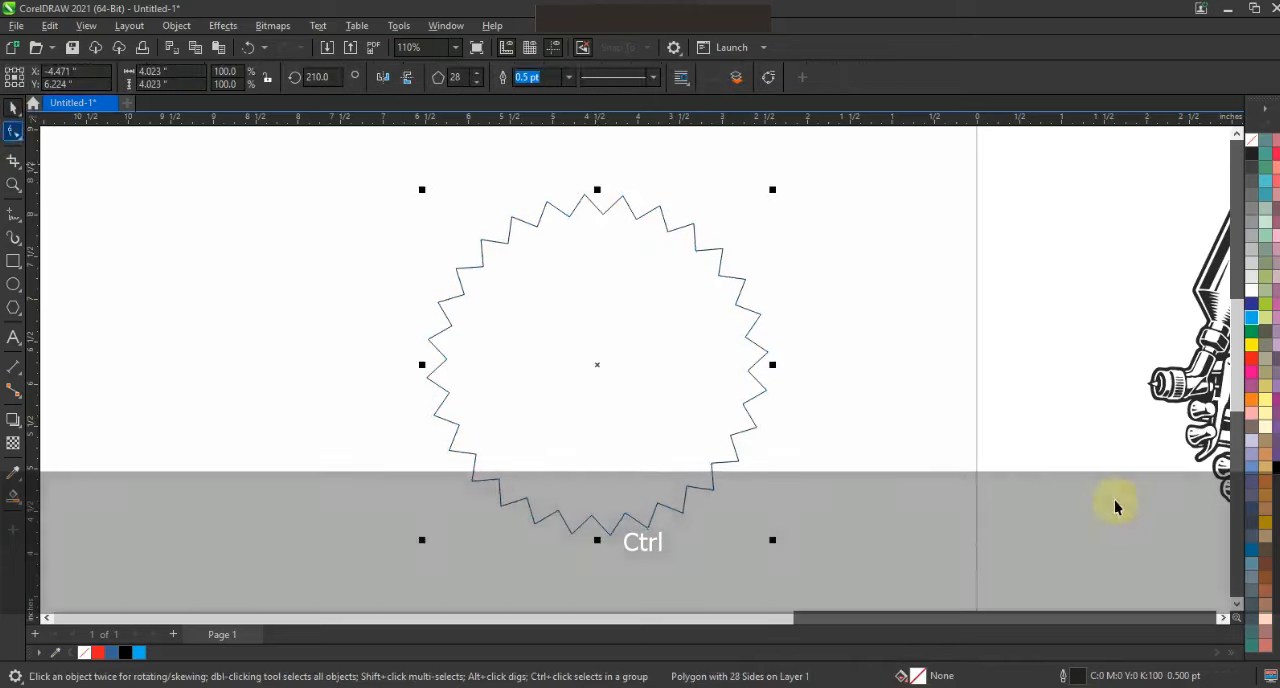
- Fill the 28-sided star-shaped polygon with solid black
{"action": "left_click", "coordinate": [1276, 467]}
{"action": "left_click", "coordinate": [817, 494]}
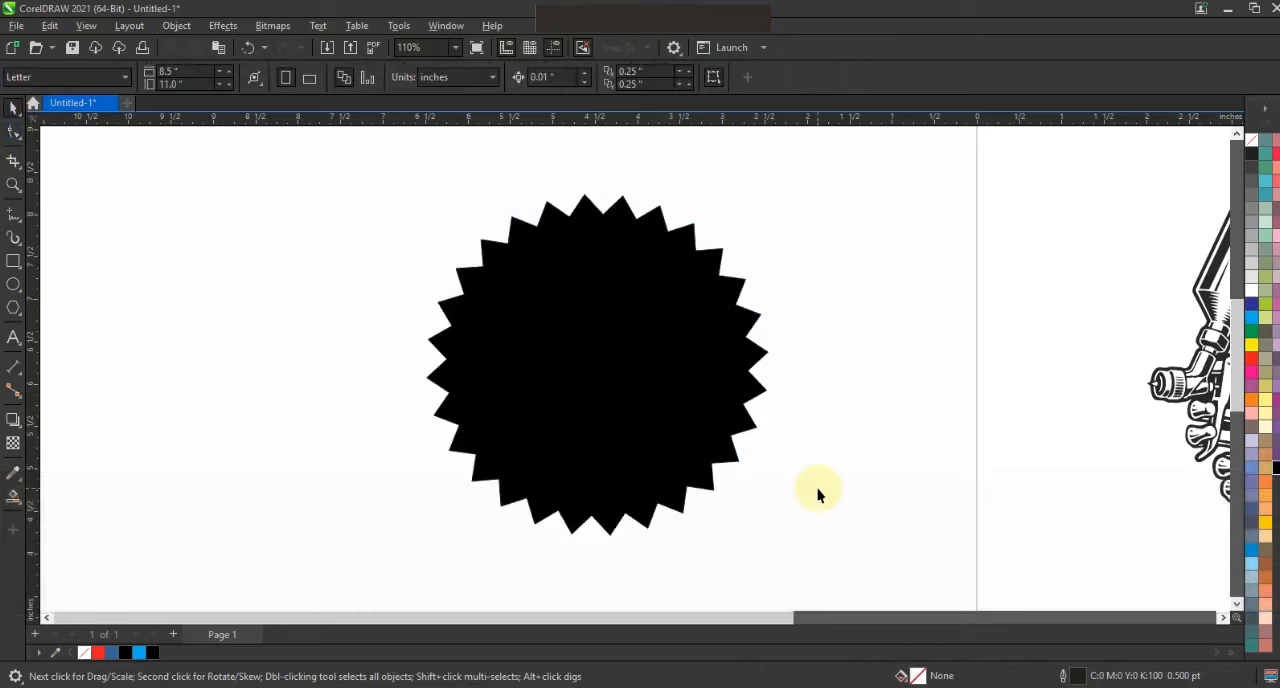
- Draw a circle about 3.1 inches across beside the black star polygon and fill it red
{"action": "left_click", "coordinate": [14, 286]}
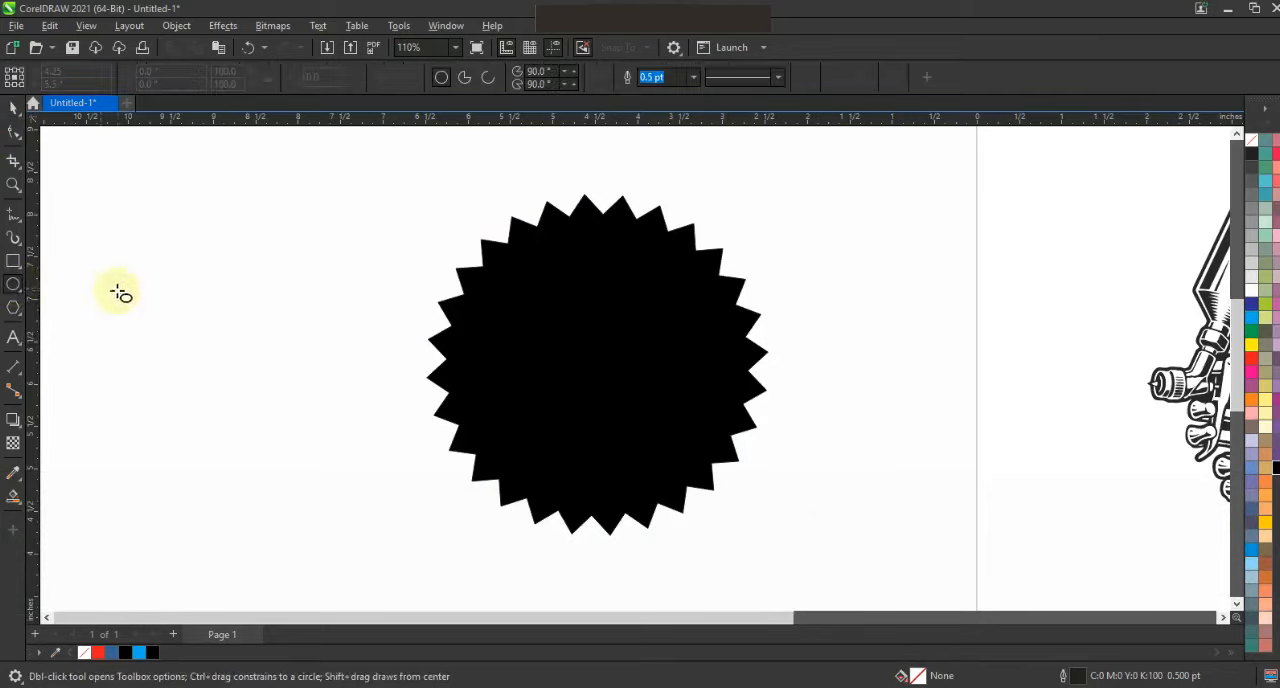
{"action": "left_click_drag", "start_coordinate": [116, 252], "coordinate": [219, 513]}
{"action": "left_click", "coordinate": [14, 106]}
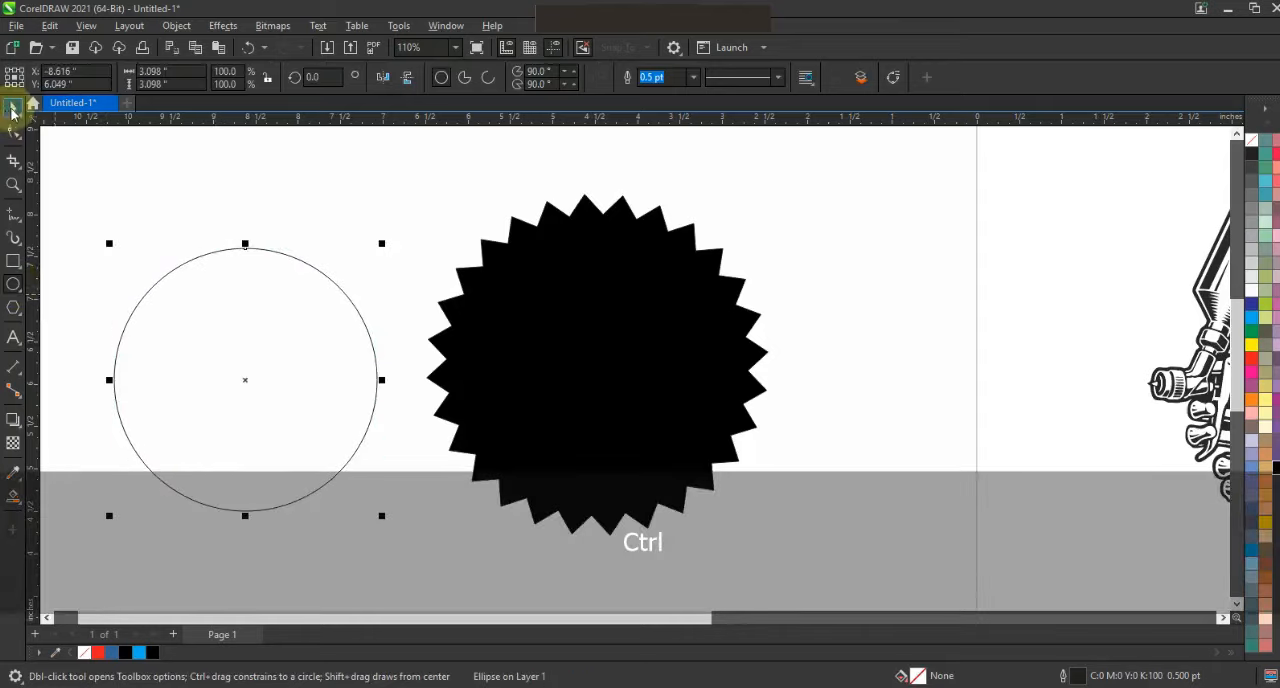
{"action": "left_click", "coordinate": [97, 652]}
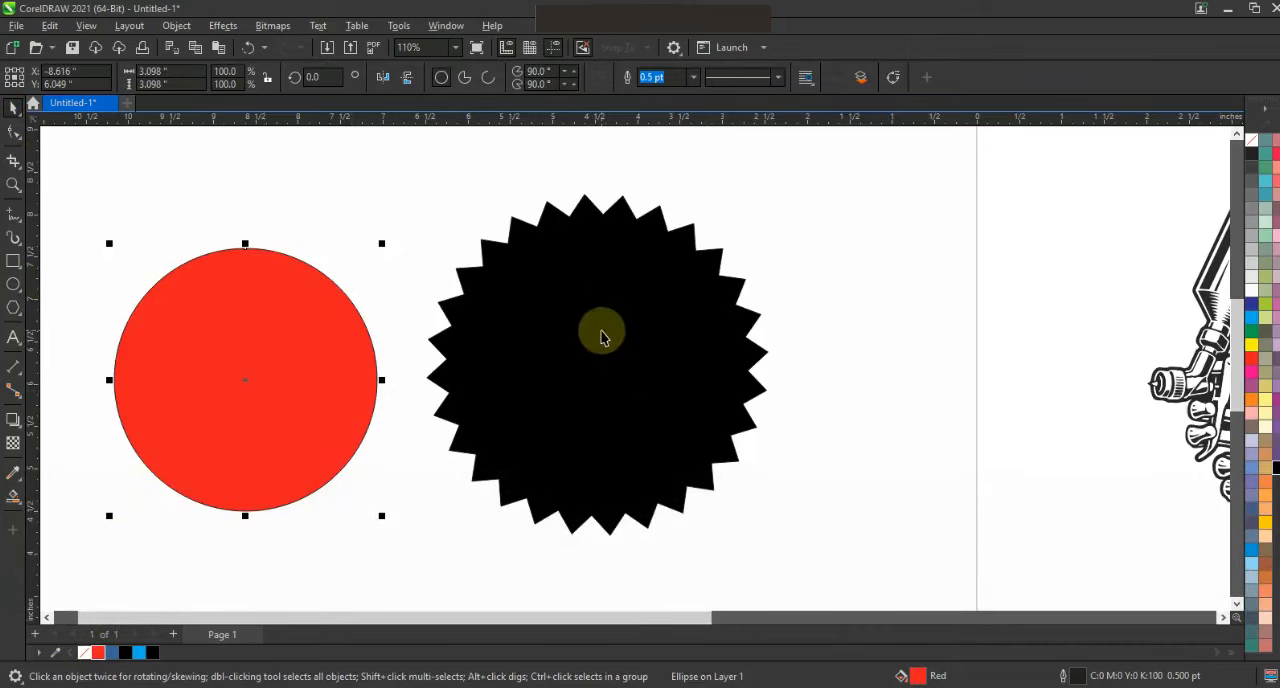
- Centre the red circle horizontally and vertically on the black star polygon
{"action": "key", "text": "shift"}
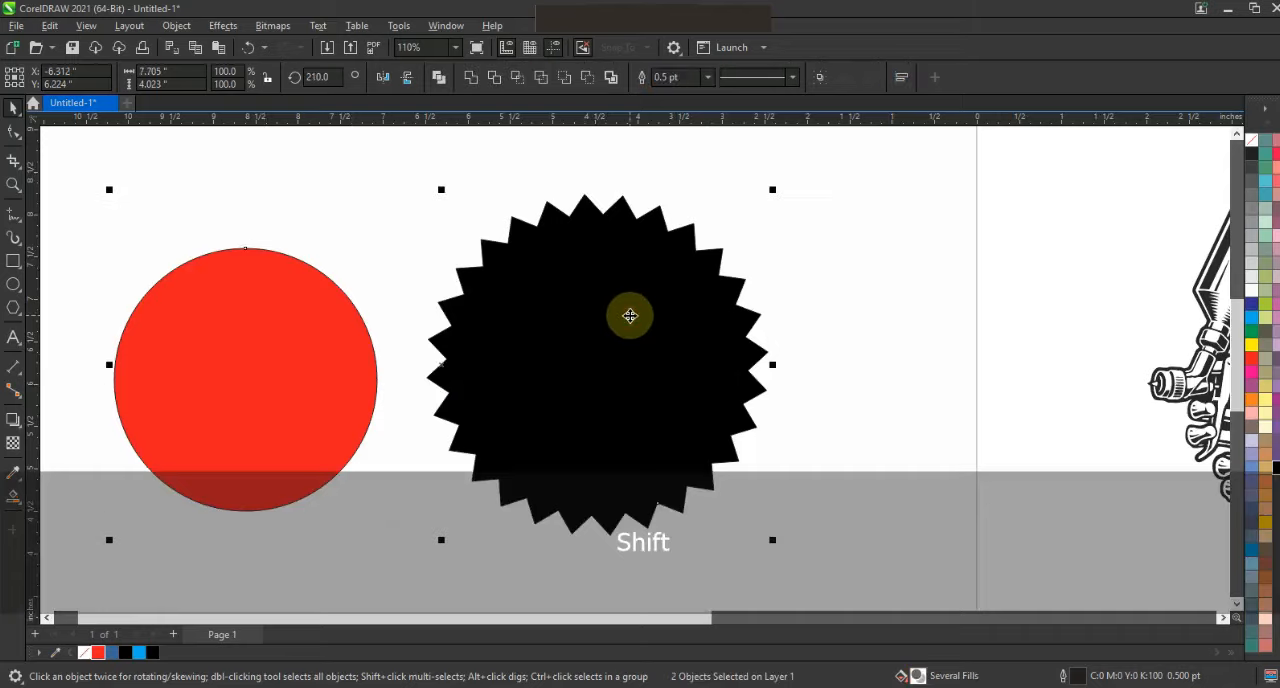
{"action": "key", "text": "c"}
{"action": "key", "text": "e"}
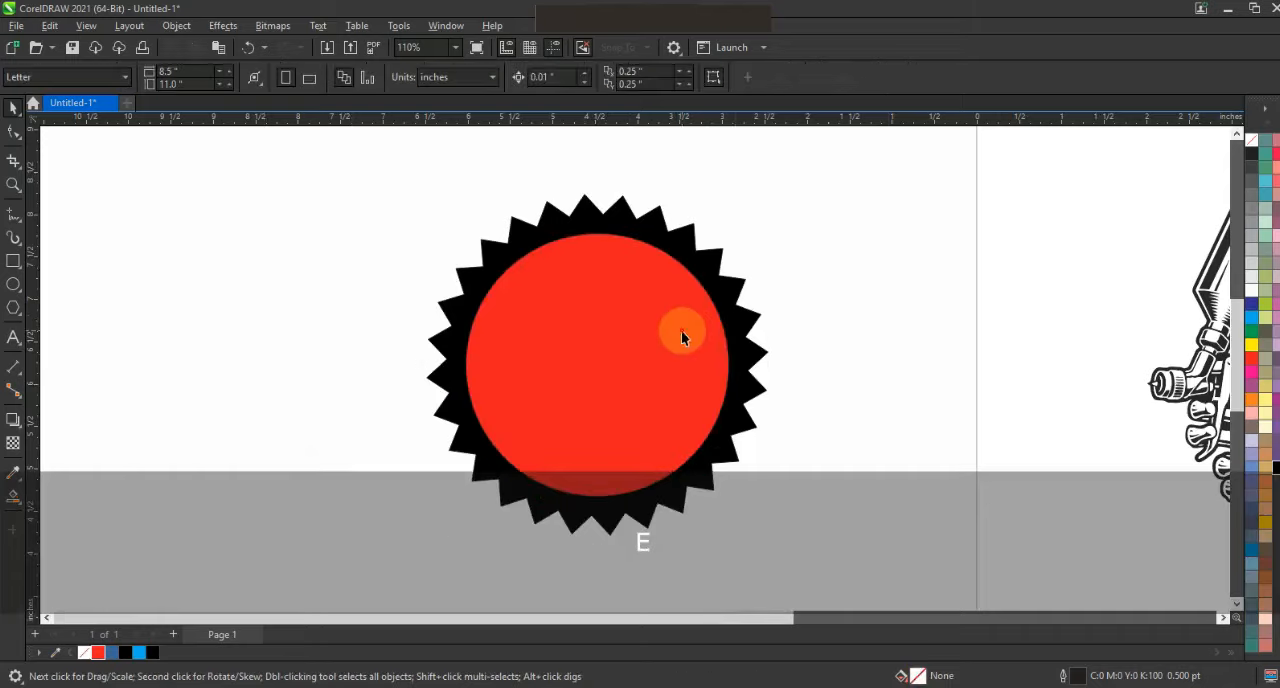
- Enlarge the red circle about its centre to about 3.45 inches across
{"action": "left_click", "coordinate": [680, 337]}
{"action": "key", "text": "shift"}
{"action": "left_click_drag", "start_coordinate": [745, 223], "coordinate": [750, 213]}
- Duplicate the red circle, scale the copy concentrically to about 3.33 inches, and combine both into a thin ring
{"action": "key", "text": "shift+F2"}
{"action": "key", "text": "KP_Add"}
{"action": "left_click_drag", "start_coordinate": [872, 140], "coordinate": [866, 144]}
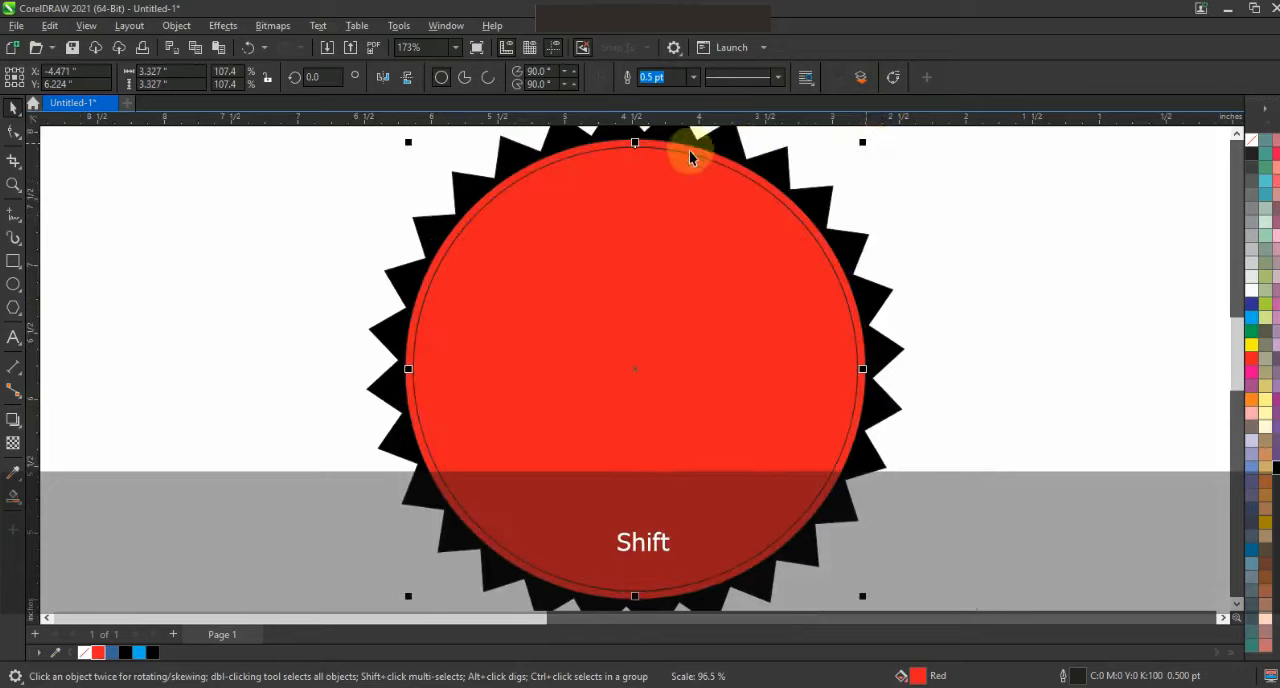
{"action": "left_click", "coordinate": [691, 146], "text": "shift"}
{"action": "left_click", "coordinate": [436, 77]}
{"action": "left_click", "coordinate": [329, 206]}
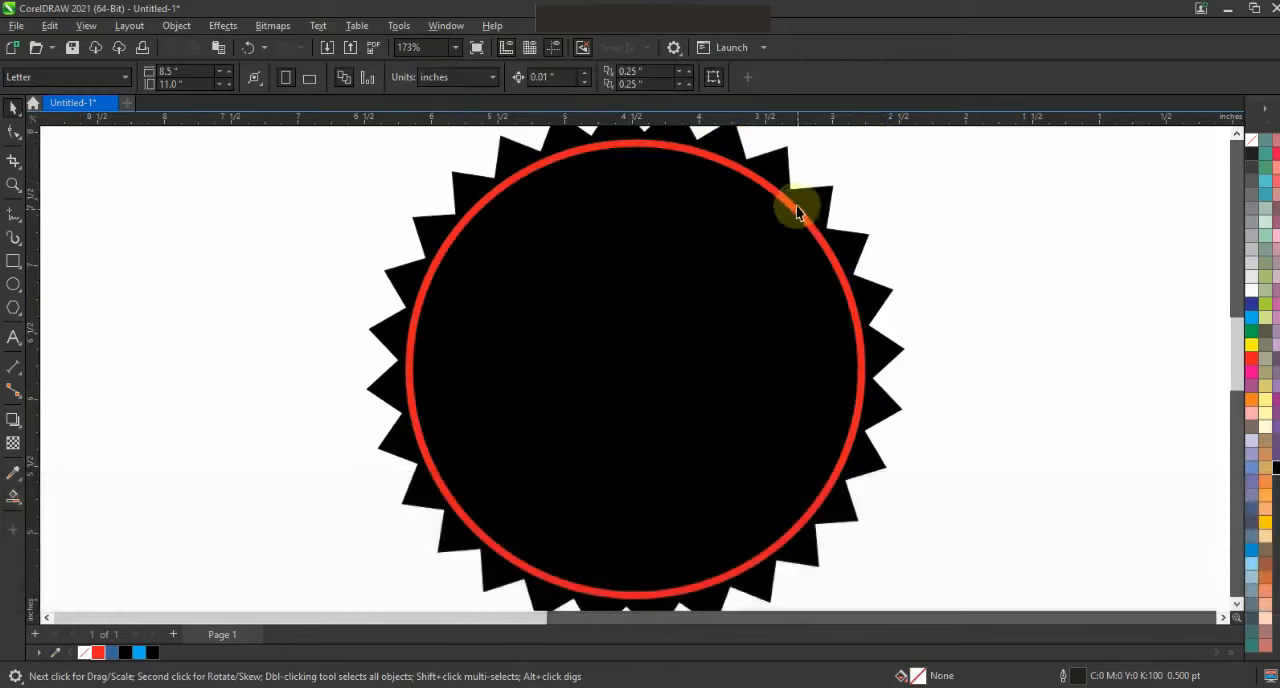
- Draw a second circle about 2.9 inches across overlapping the badge and fill it red
{"action": "left_click_drag", "start_coordinate": [268, 153], "coordinate": [473, 543]}
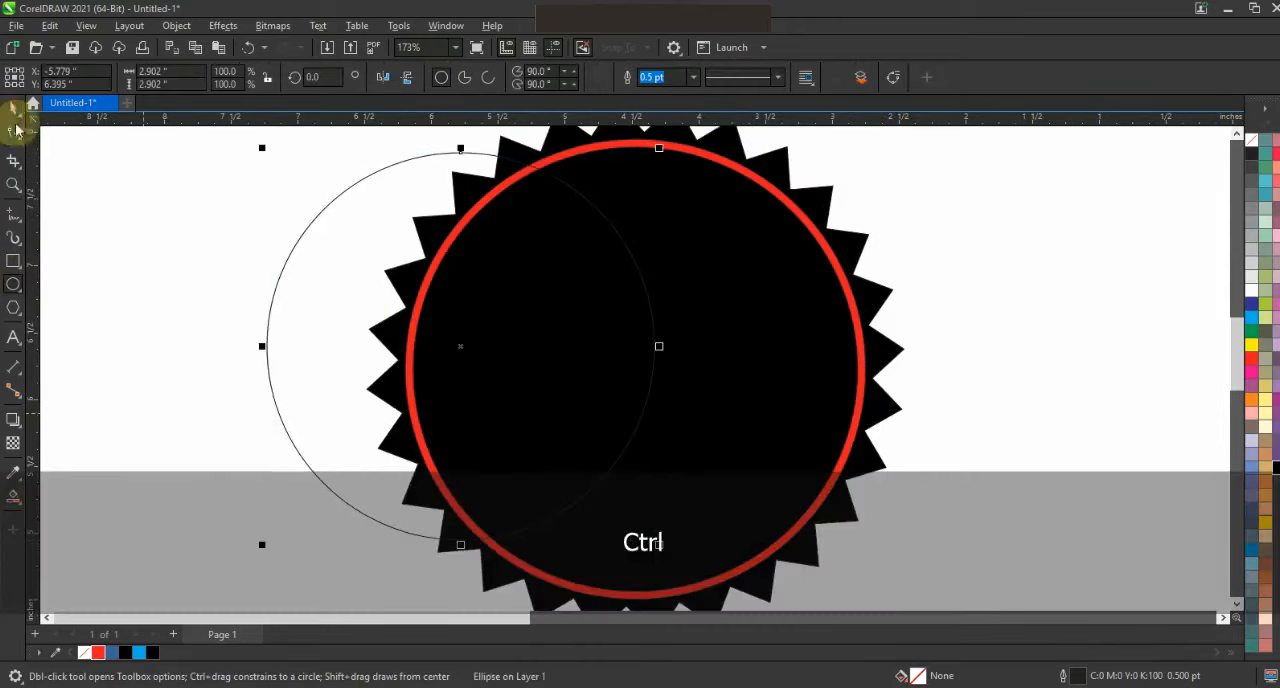
{"action": "left_click", "coordinate": [14, 108]}
{"action": "left_click", "coordinate": [98, 652]}
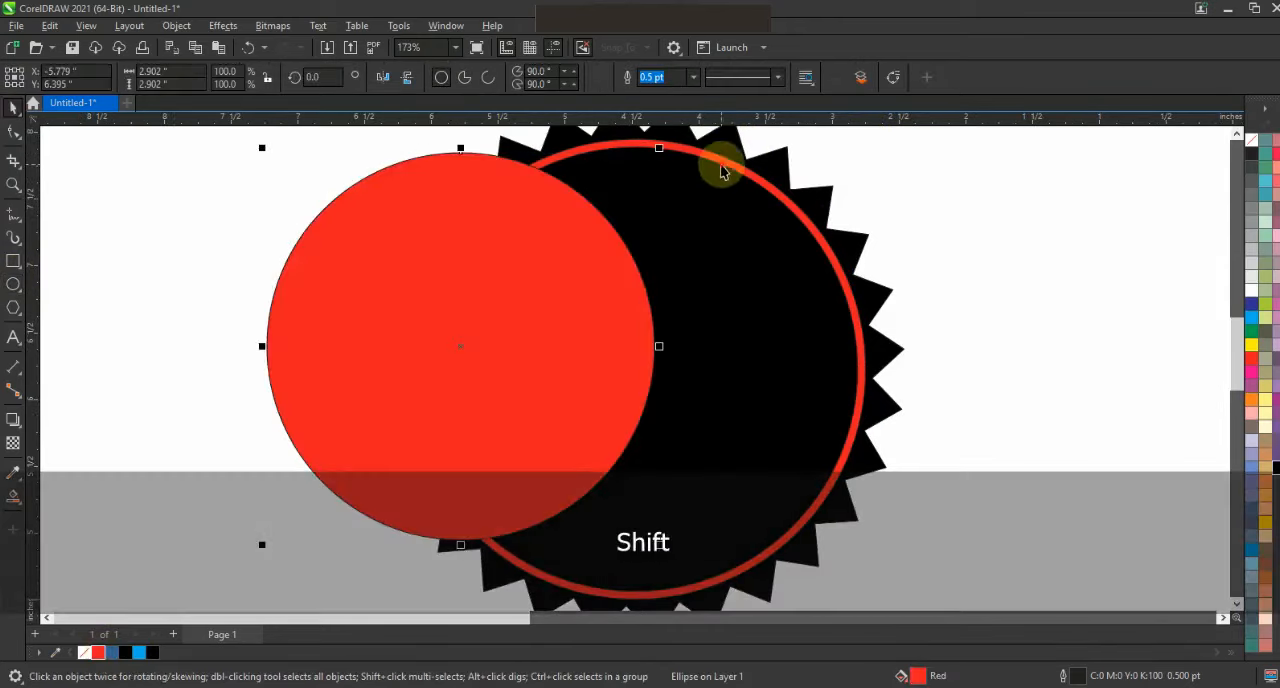
- Centre the 2.9-inch red circle on the badge's thin red ring
{"action": "left_click", "coordinate": [722, 172], "text": "shift"}
{"action": "key", "text": "c"}
{"action": "key", "text": "e"}
- Enlarge the inner red circle to about 3.22 inches and combine it with a smaller concentric copy into a wide ring
{"action": "left_click", "coordinate": [651, 288]}
{"action": "left_click_drag", "start_coordinate": [836, 176], "coordinate": [820, 207]}
{"action": "left_click", "coordinate": [718, 195], "text": "shift"}
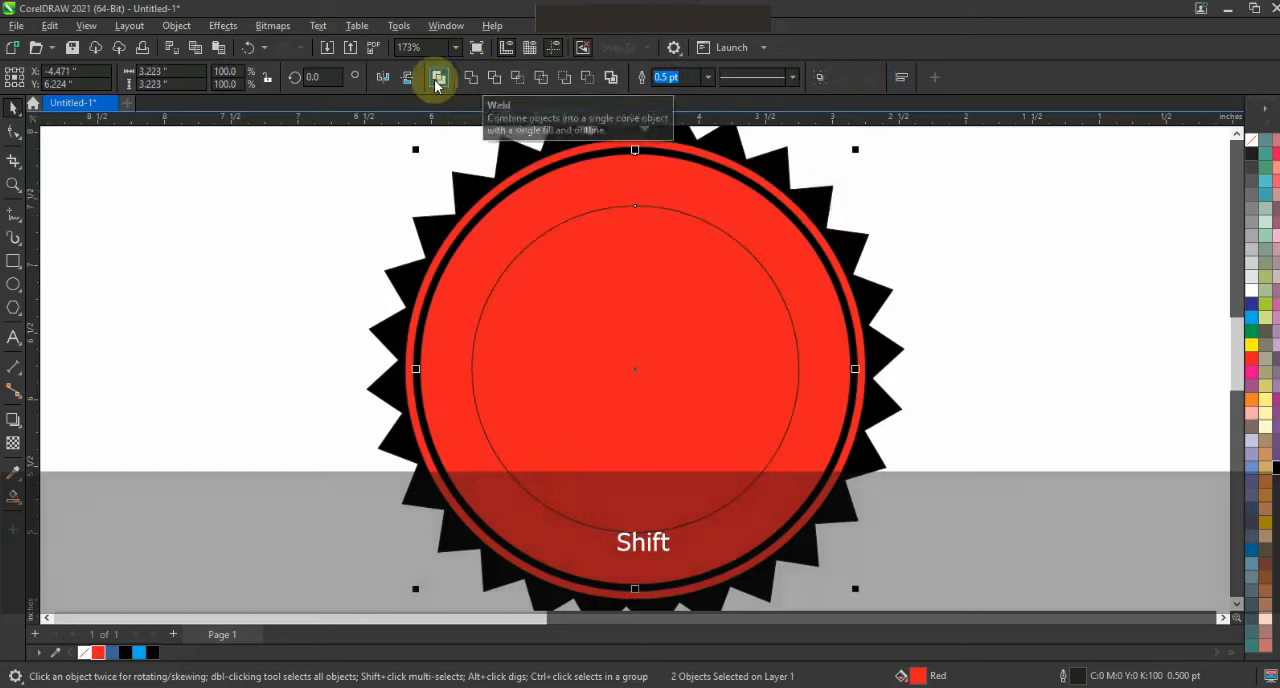
{"action": "left_click", "coordinate": [436, 79]}
{"action": "left_click", "coordinate": [333, 237]}
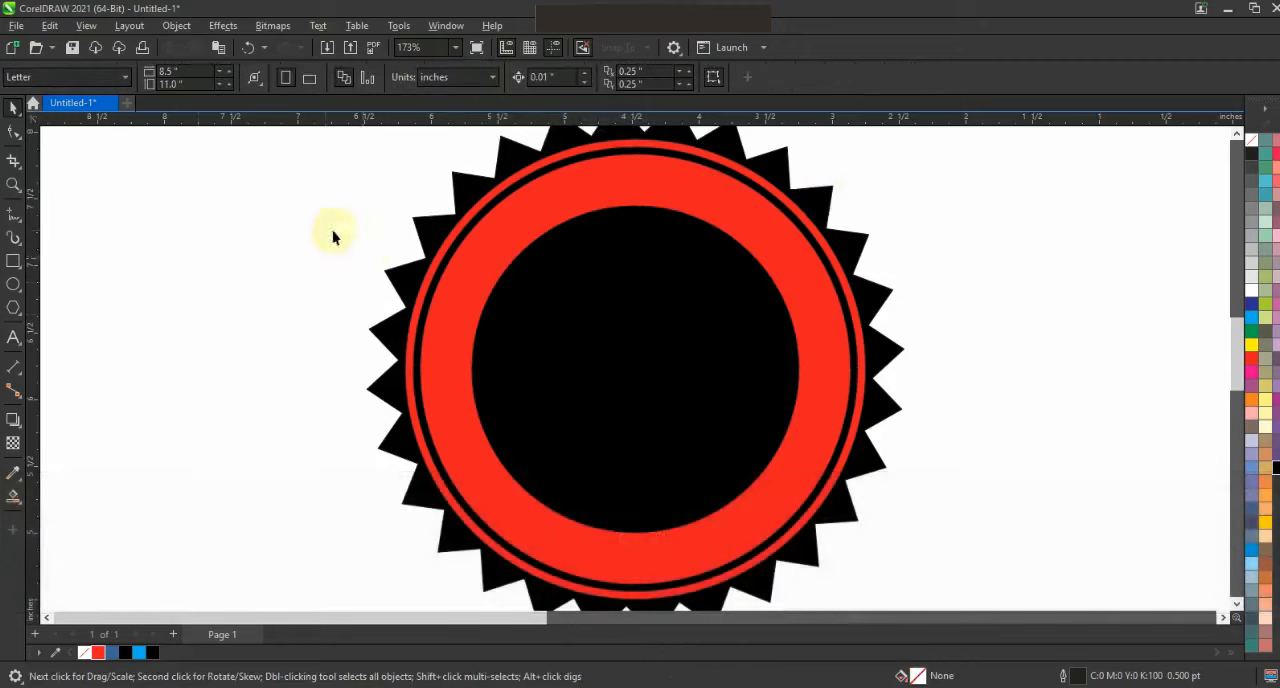
- Draw a circle about 2.3 inches across beside the badge and fill it red
{"action": "left_click", "coordinate": [12, 285]}
{"action": "mouse_move", "coordinate": [146, 196]}
{"action": "left_mouse_down"}
{"action": "mouse_move", "coordinate": [277, 471]}
{"action": "mouse_move", "coordinate": [249, 469]}
{"action": "mouse_move", "coordinate": [255, 512]}
{"action": "left_mouse_up"}
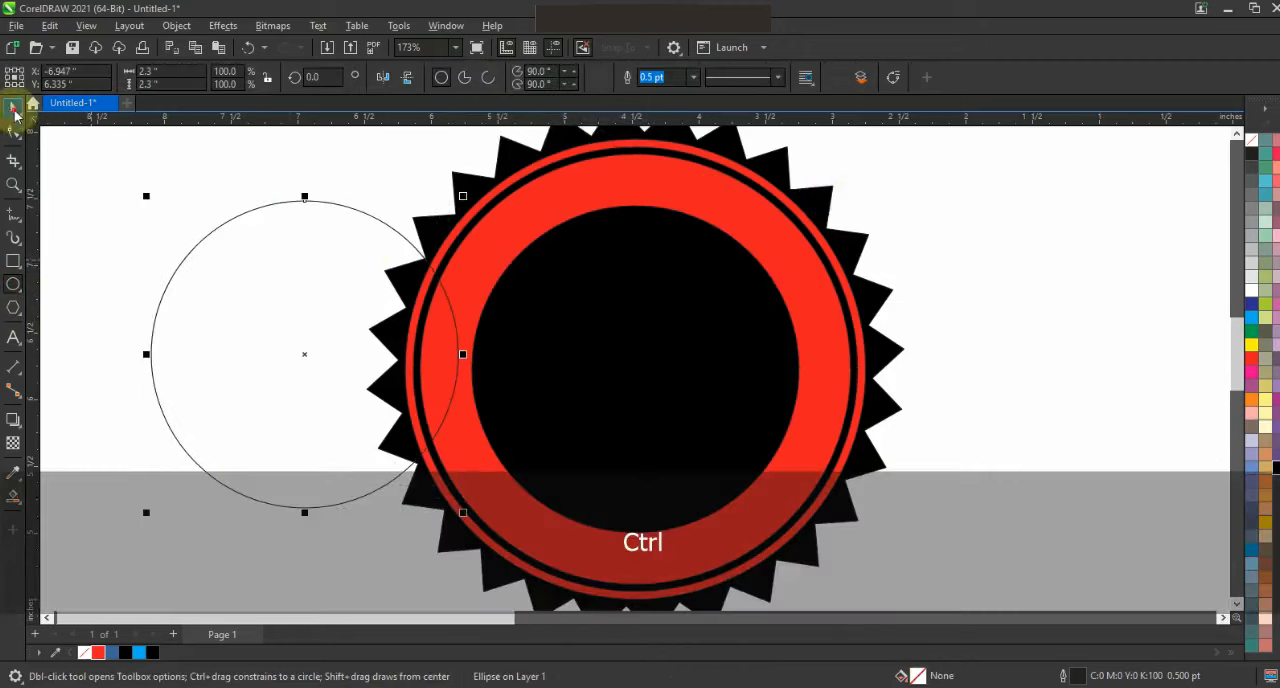
{"action": "key", "text": "space"}
{"action": "left_click", "coordinate": [98, 652]}
- Centre the 2.3-inch red circle inside the badge's wide red ring
{"action": "left_click", "coordinate": [622, 399], "text": "shift"}
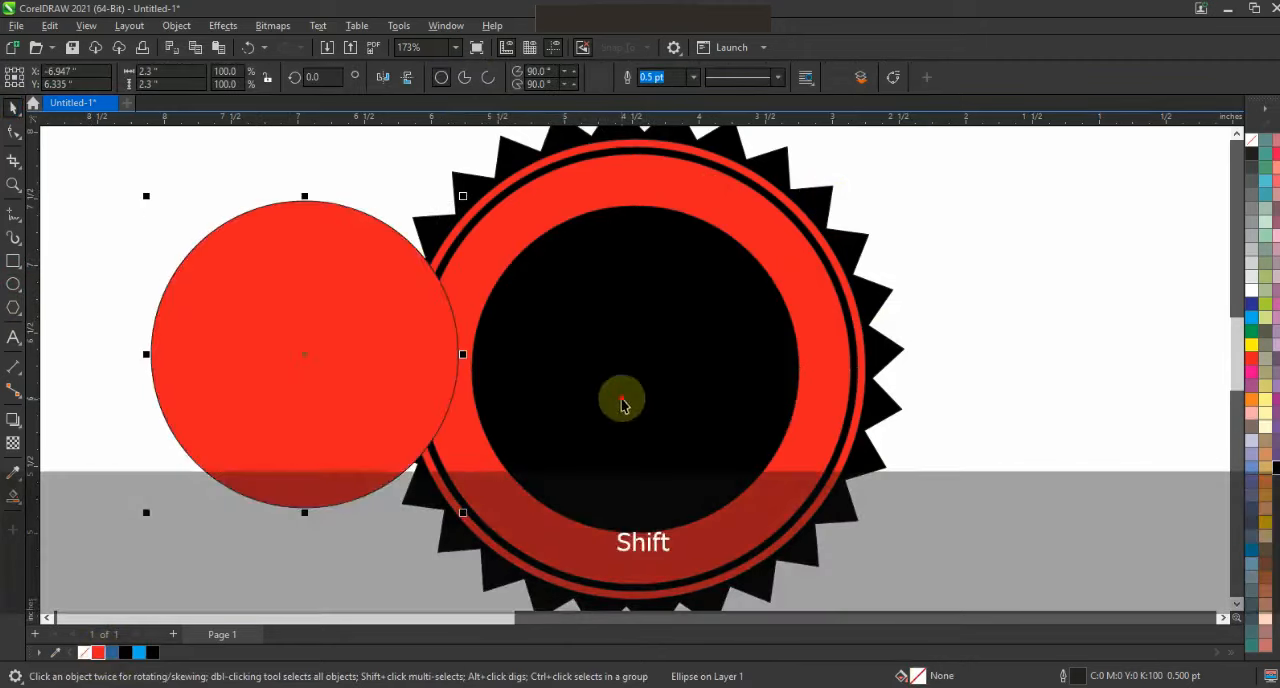
{"action": "key", "text": "c"}
{"action": "key", "text": "Escape"}
- Enlarge the innermost circle to about 2.34 inches and combine it with a slightly smaller concentric copy into a thin ring
{"action": "left_click", "coordinate": [691, 357]}
{"action": "left_click_drag", "start_coordinate": [795, 209], "coordinate": [790, 213]}
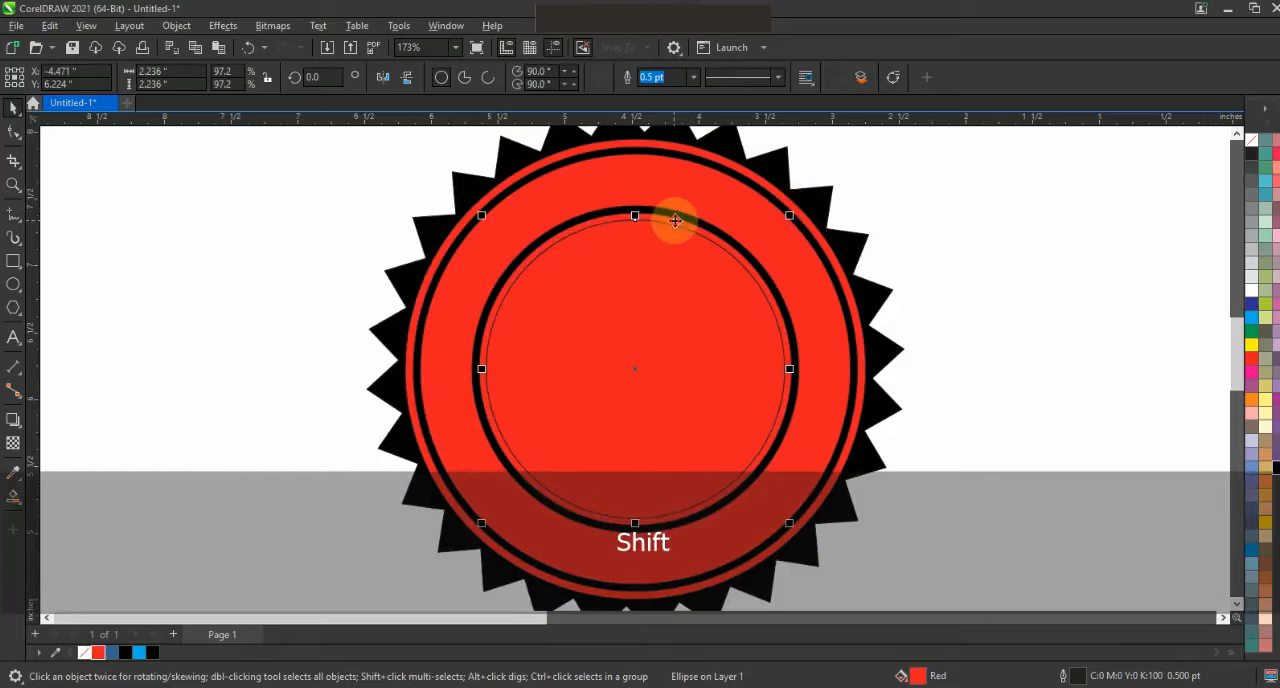
{"action": "left_click", "coordinate": [675, 220], "text": "shift"}
{"action": "left_click", "coordinate": [440, 77]}
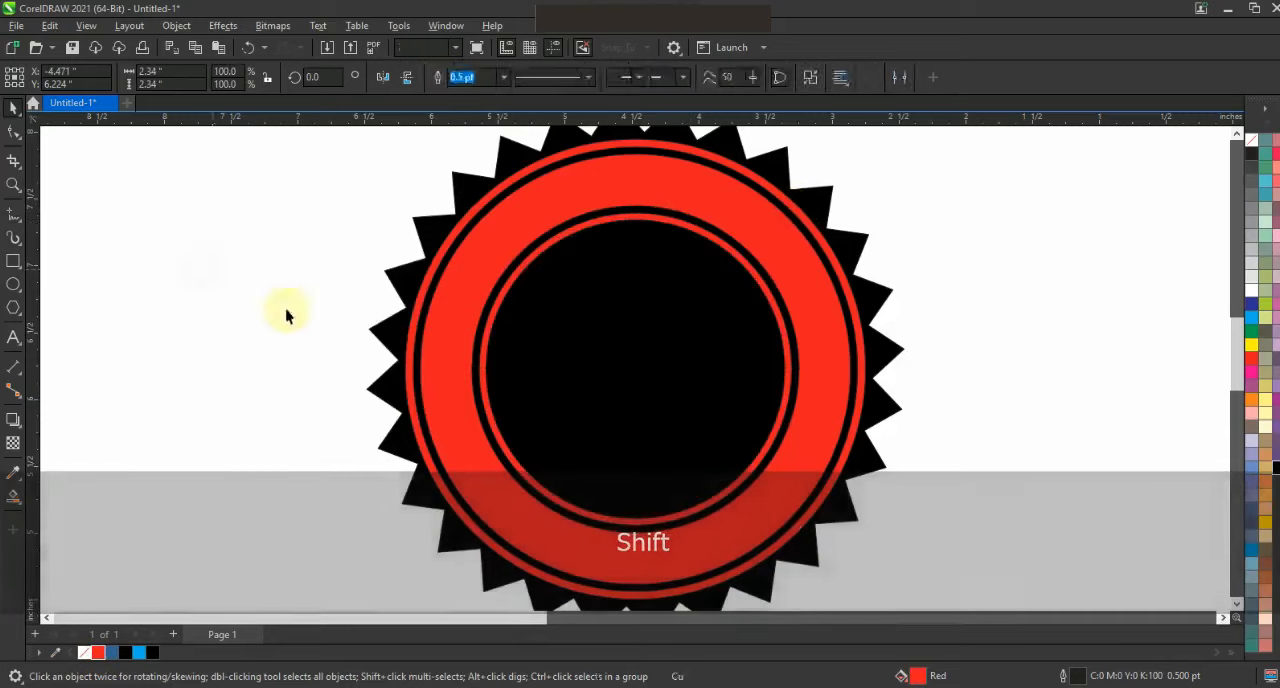
{"action": "left_click", "coordinate": [286, 308]}
- Fill all three red rings of the badge with white
{"action": "key", "text": "F3"}
{"action": "left_click_drag", "start_coordinate": [312, 174], "coordinate": [806, 551]}
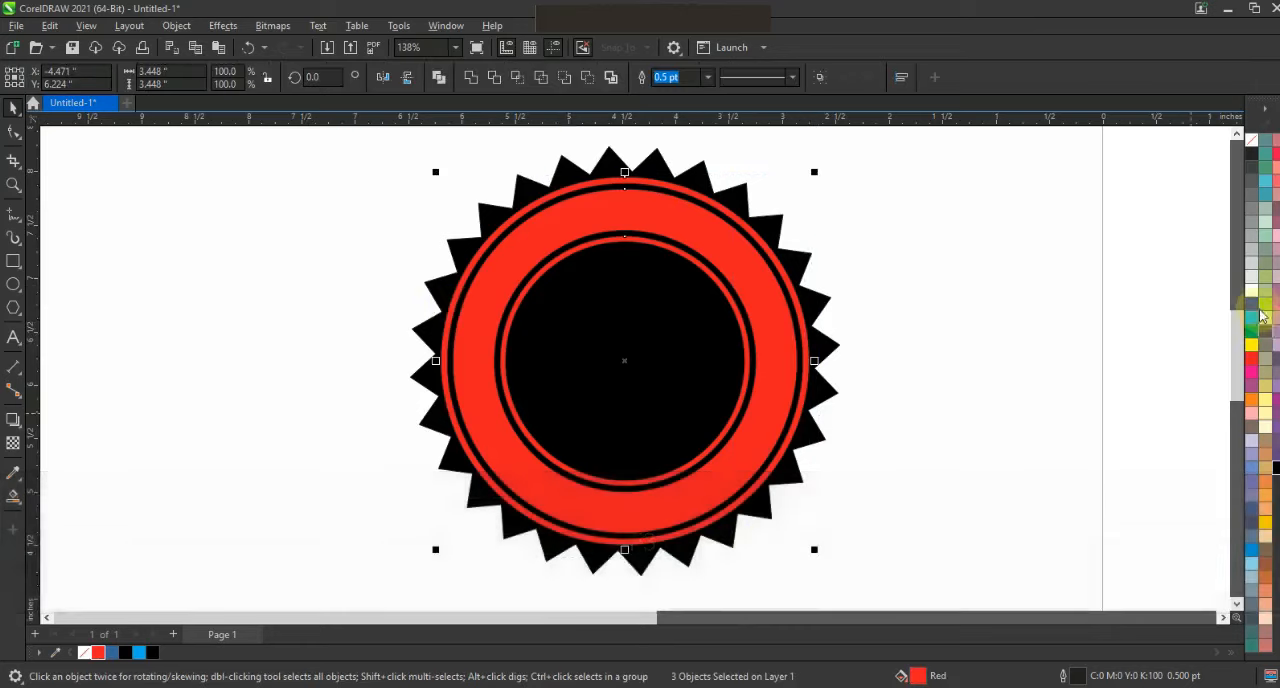
{"action": "left_click", "coordinate": [1253, 293]}
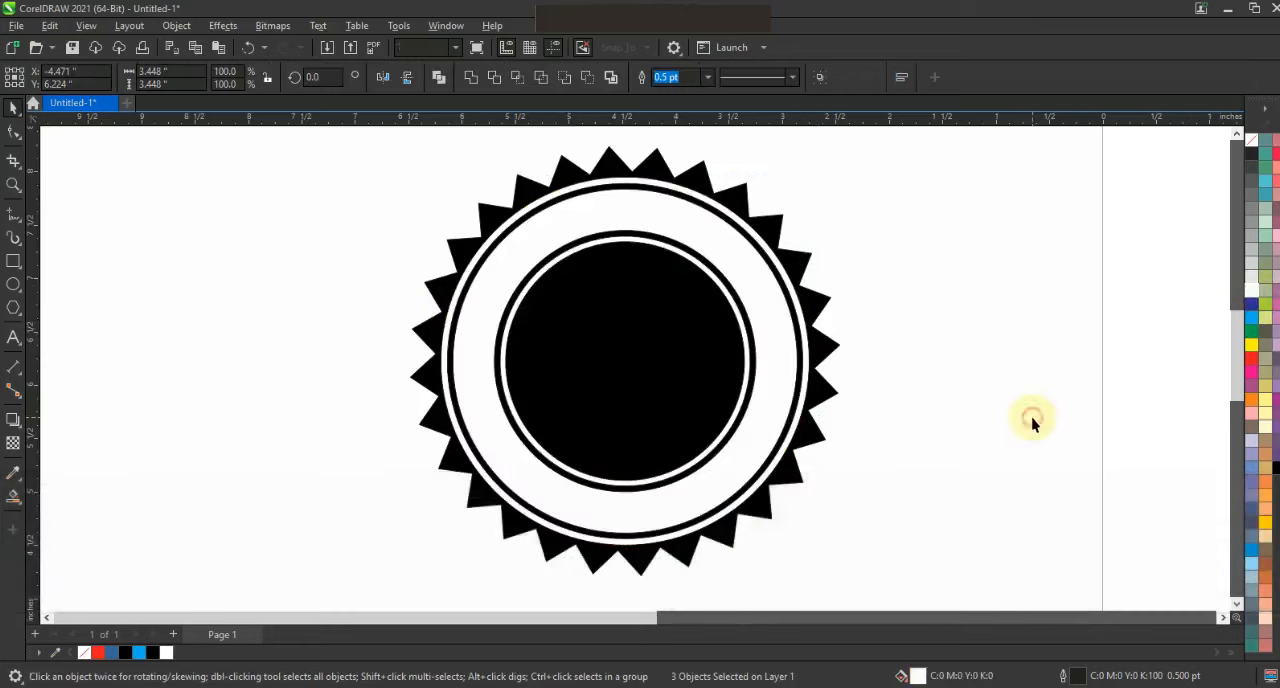
{"action": "left_click", "coordinate": [1033, 421]}
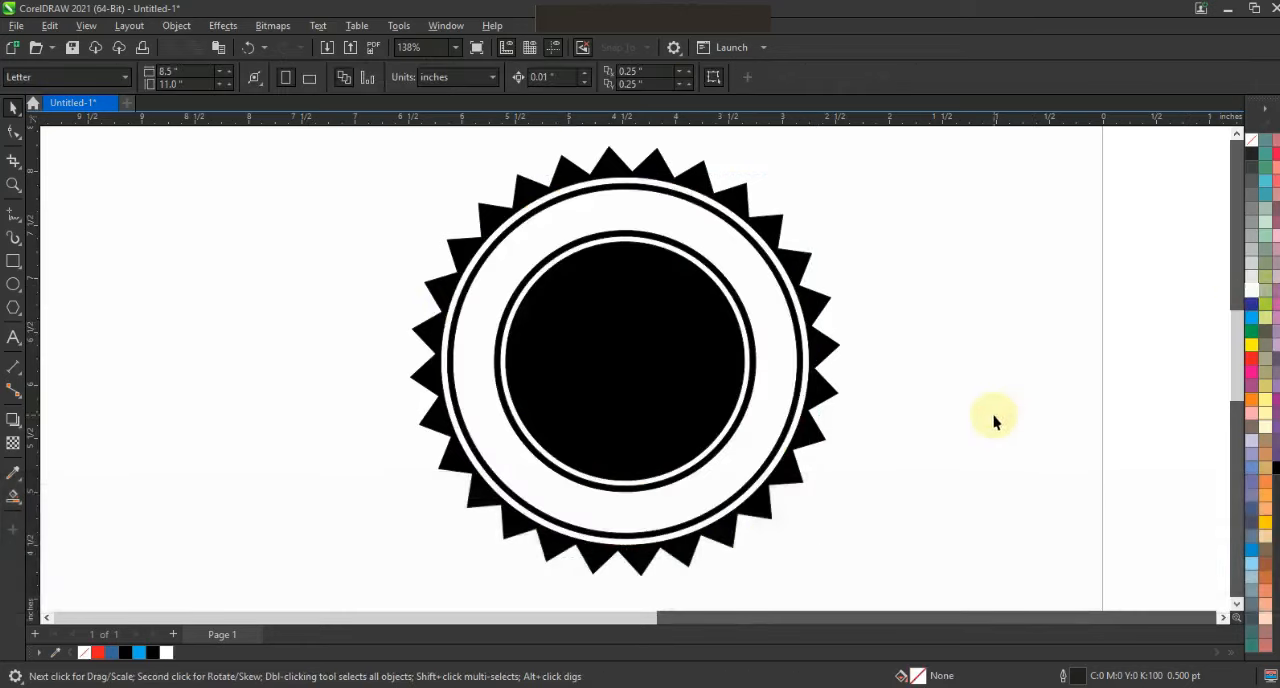
- Place a duplicate of the skeleton-hand spray gun artwork between the badge and the original
{"action": "key", "text": "F4"}
{"action": "key", "text": "F3"}
{"action": "left_click_drag", "start_coordinate": [757, 186], "coordinate": [1128, 571]}
{"action": "left_click_drag", "start_coordinate": [995, 418], "coordinate": [776, 418]}
- Ungroup and combine the duplicated spray gun, and break it apart and weld the pieces into a silhouette
{"action": "key", "text": "ctrl+u"}
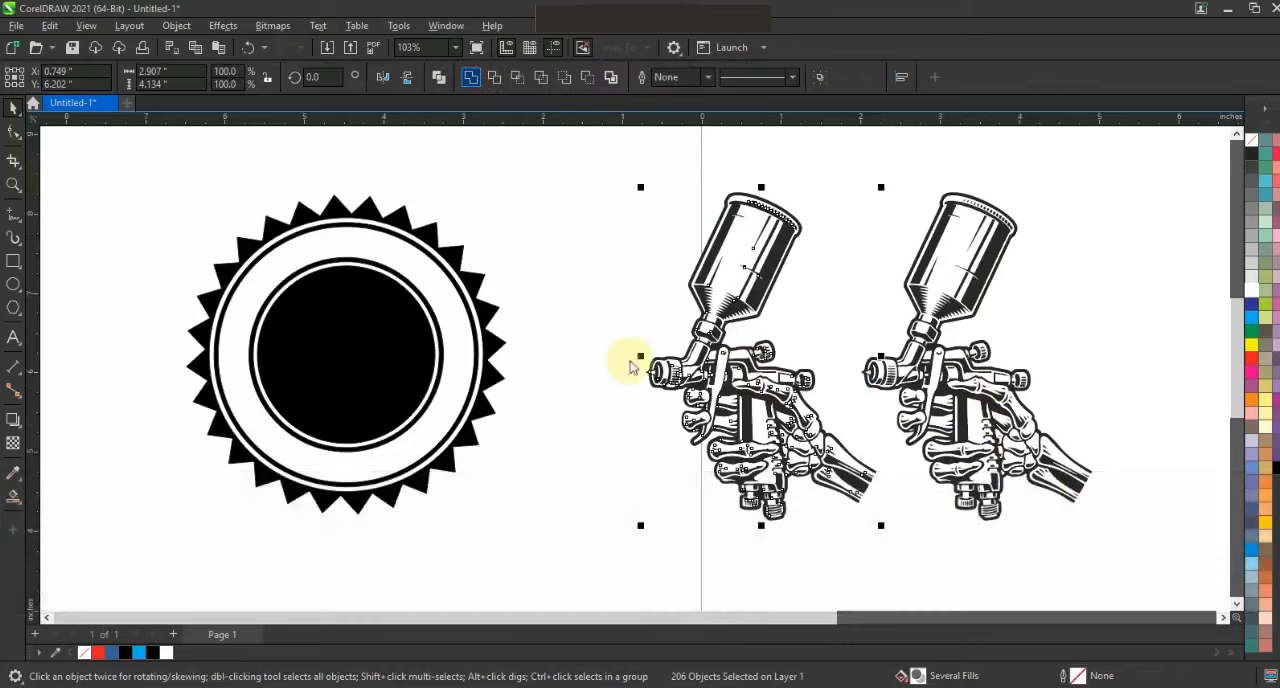
{"action": "key", "text": "ctrl+l"}
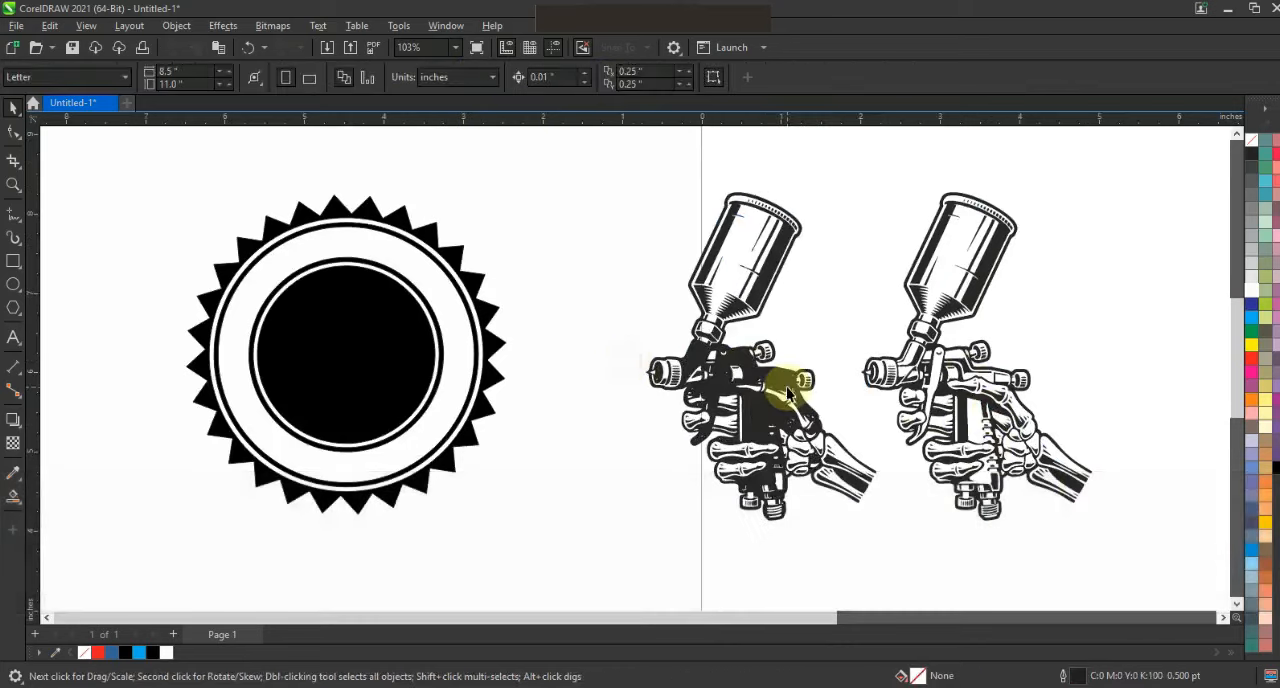
{"action": "key", "text": "shift+F2"}
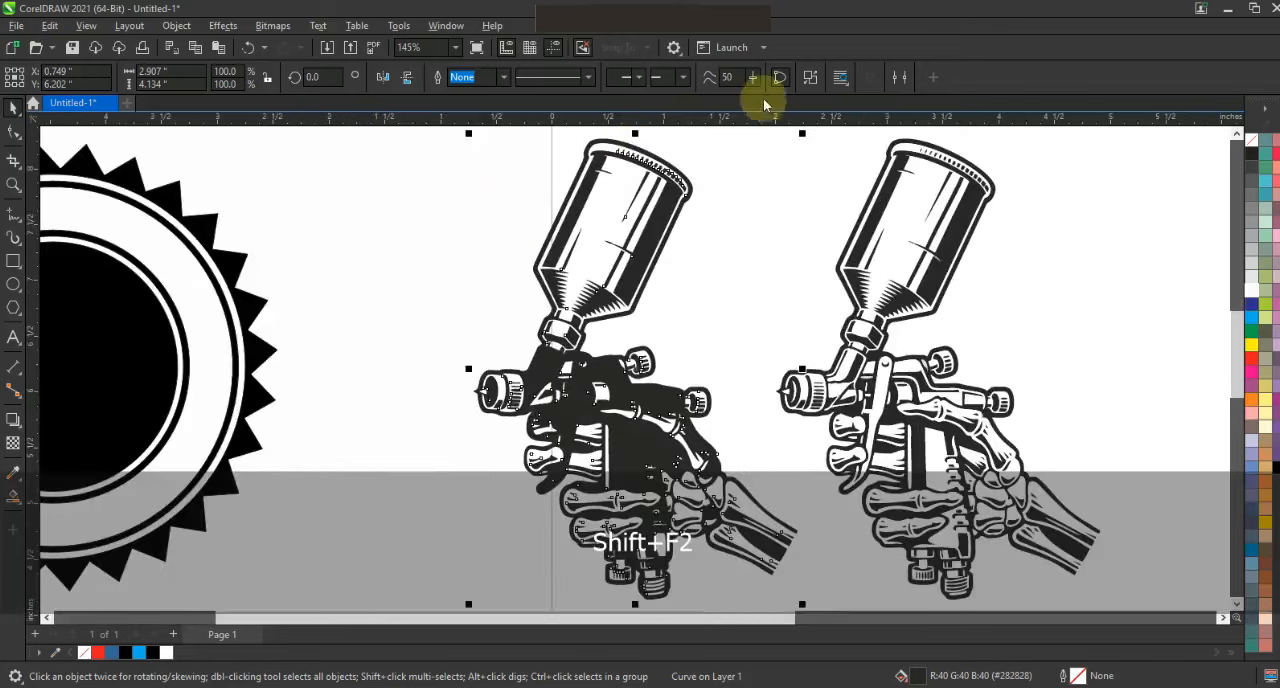
{"action": "left_click", "coordinate": [810, 77]}
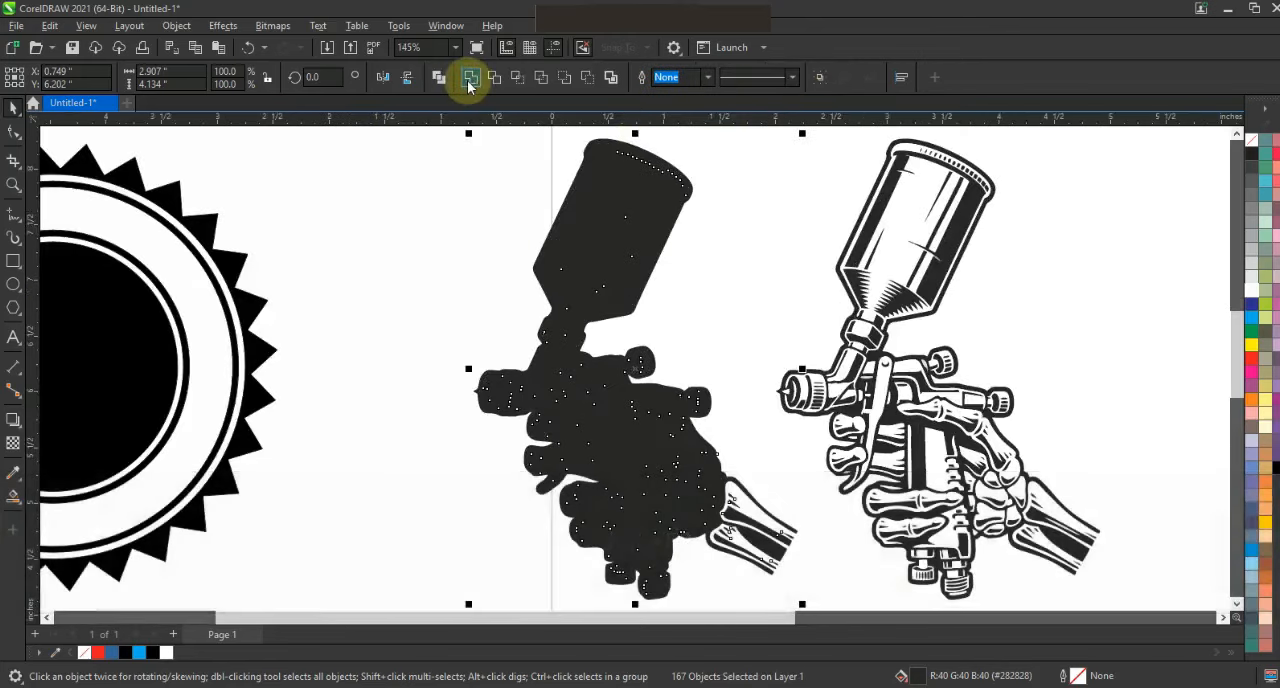
{"action": "left_click", "coordinate": [433, 481]}
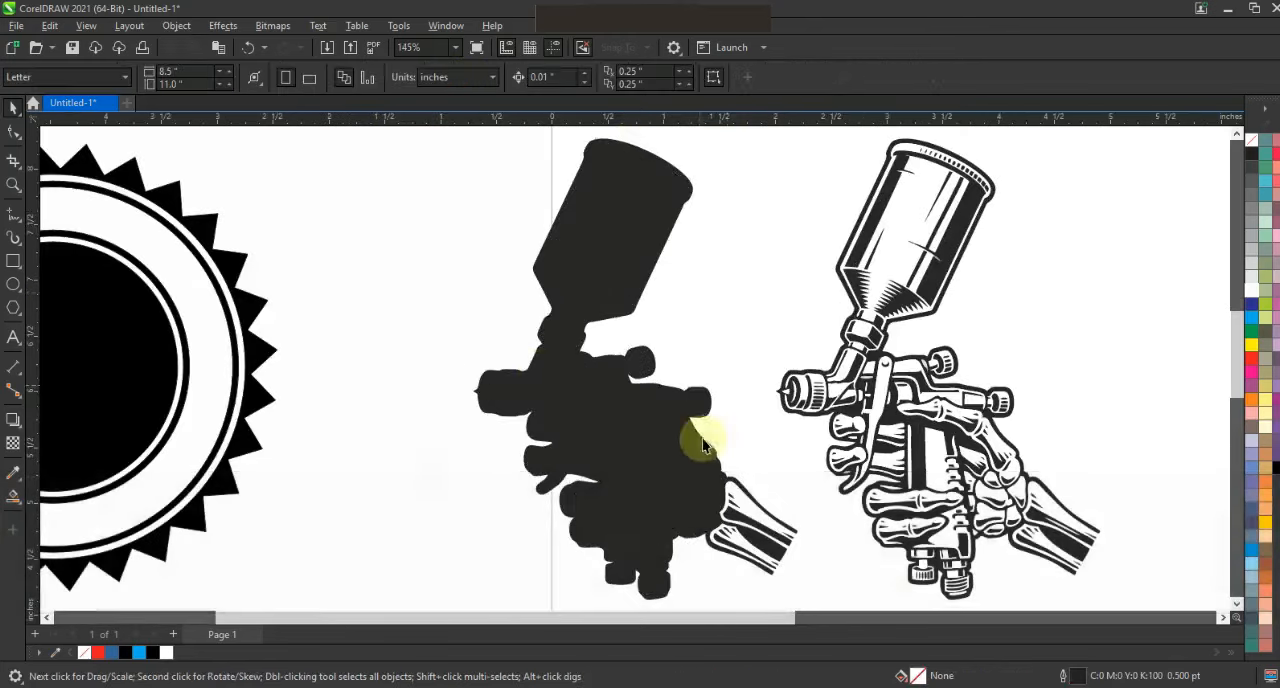
- Sketch a closed freehand shape about 0.27 by 0.4 inches across the open ends of the wrist bones and fill it black
{"action": "left_click", "coordinate": [14, 185]}
{"action": "left_click_drag", "start_coordinate": [630, 448], "coordinate": [834, 586]}
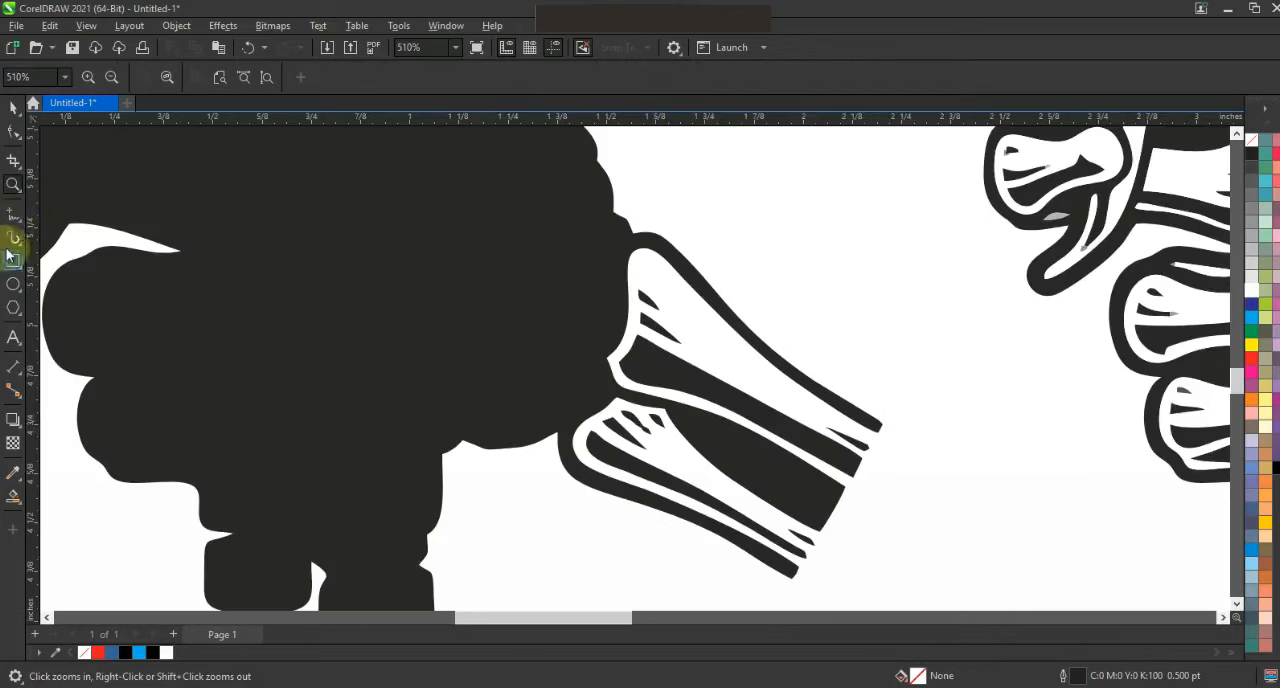
{"action": "key", "text": "F5"}
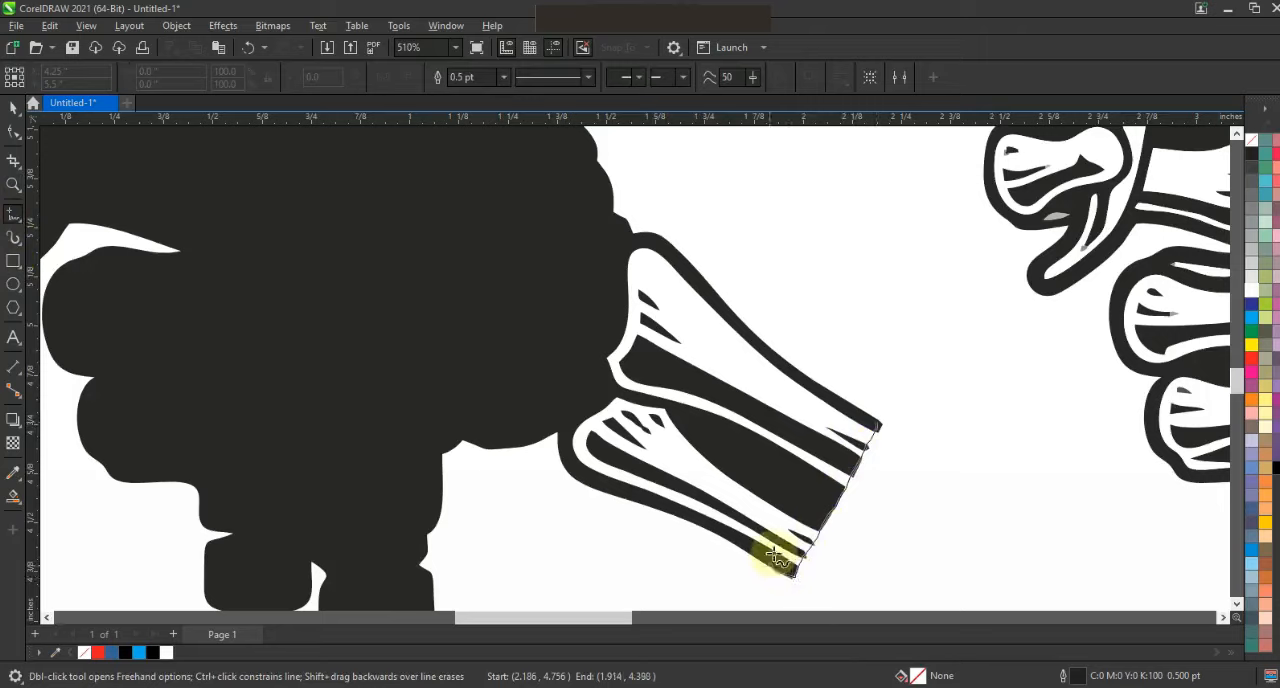
{"action": "left_click", "coordinate": [874, 425]}
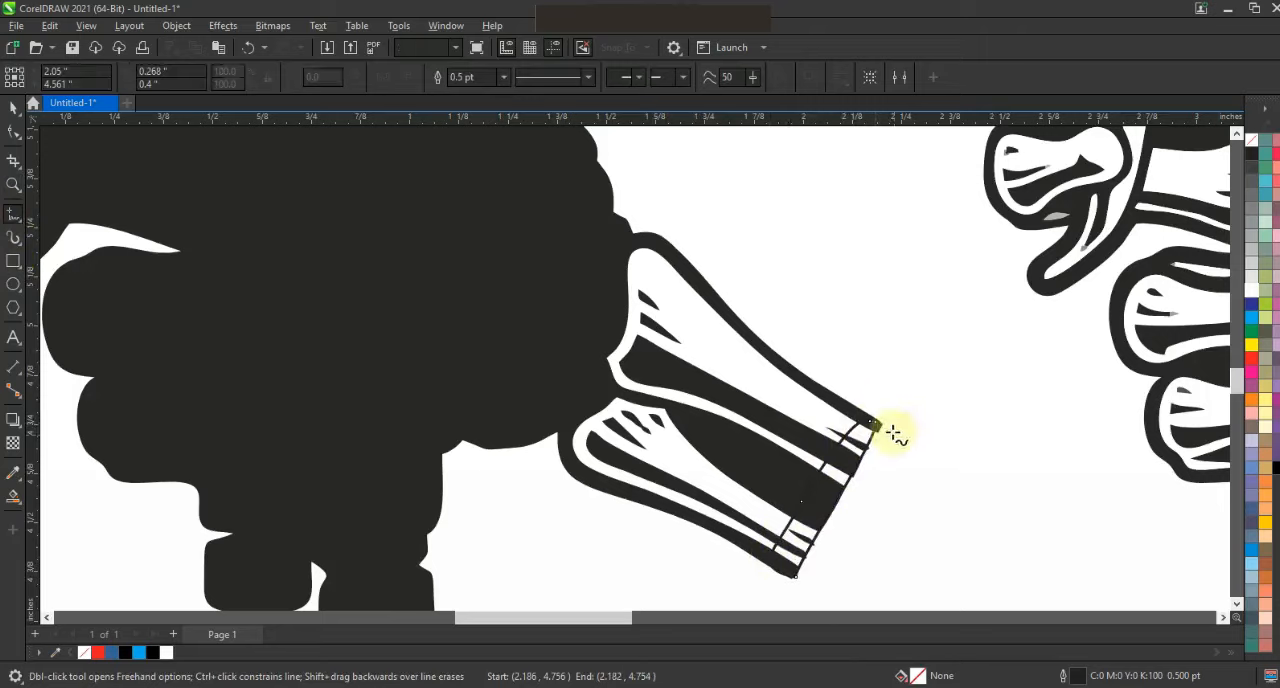
{"action": "left_click", "coordinate": [1276, 468]}
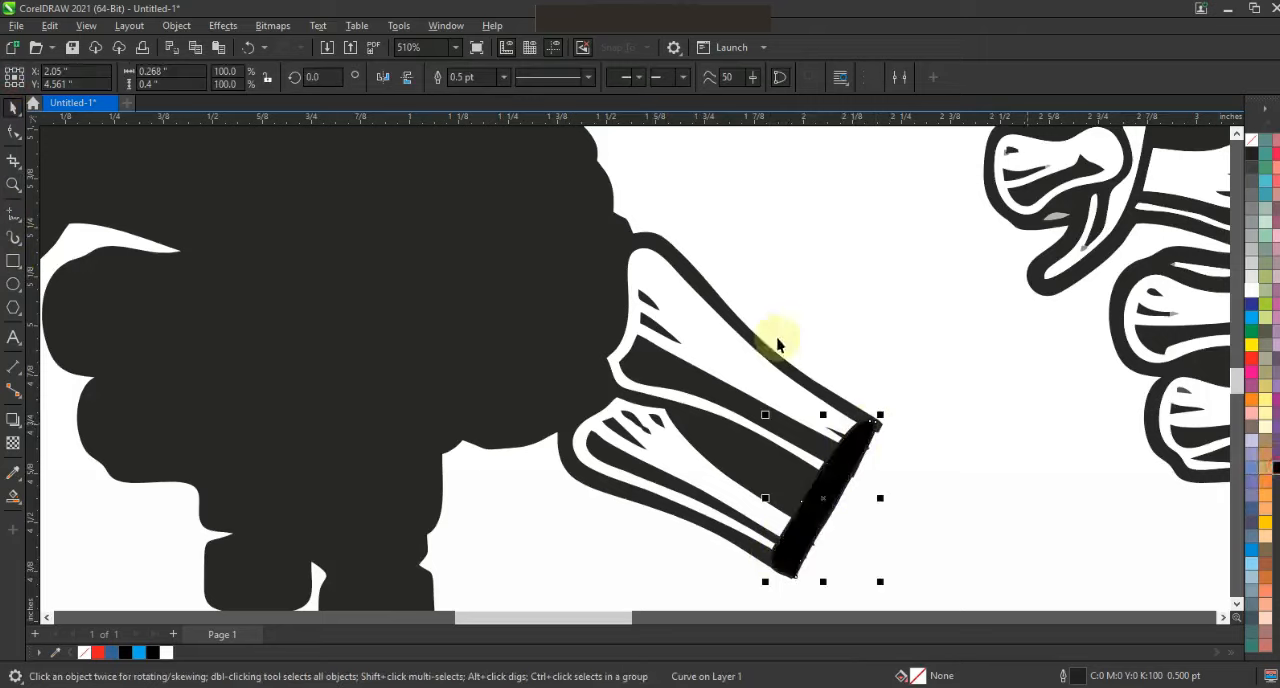
- Weld the freehand shape to the silhouette, and break the result apart and weld it to fill the arm solid
{"action": "left_click", "coordinate": [751, 333], "text": "shift"}
{"action": "left_click", "coordinate": [783, 370], "text": "shift"}
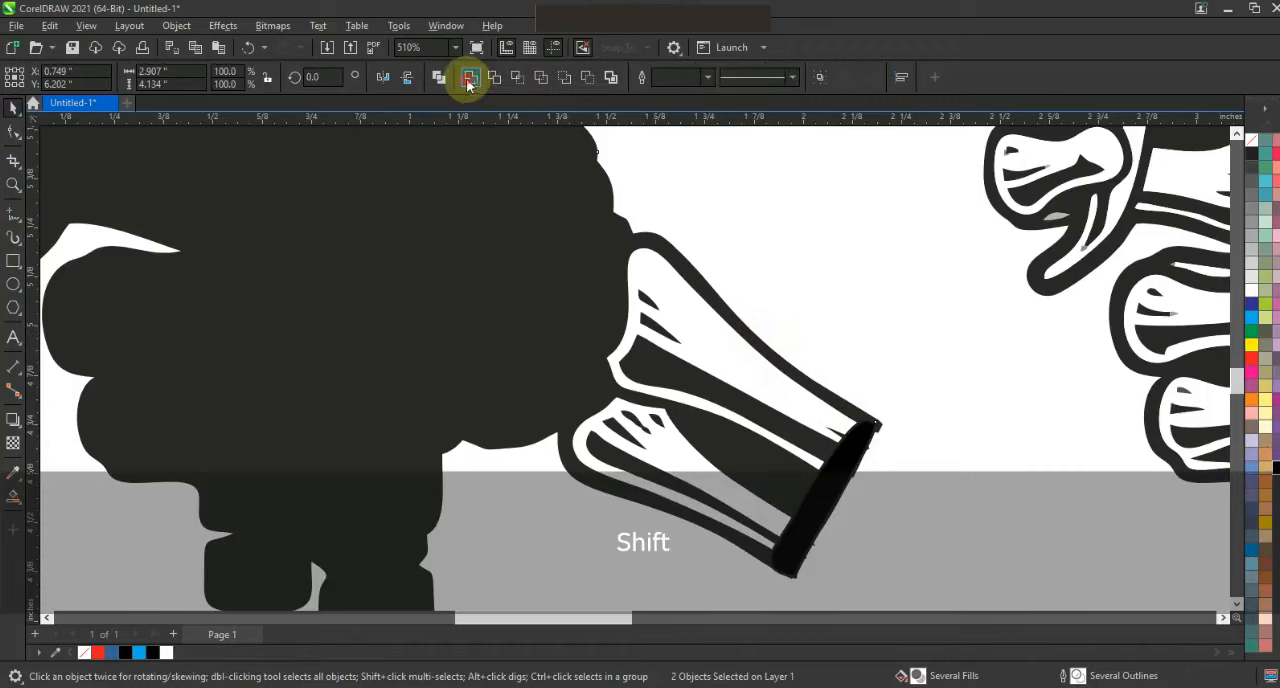
{"action": "left_click", "coordinate": [469, 80]}
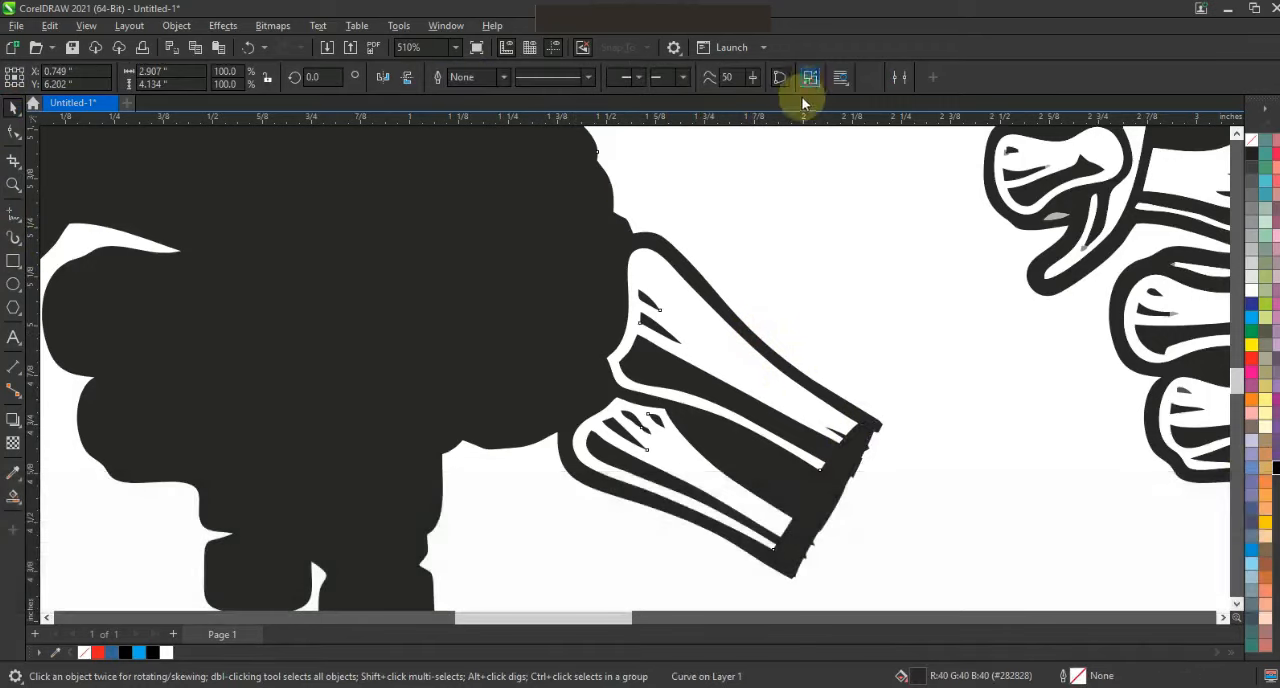
{"action": "left_click", "coordinate": [811, 82]}
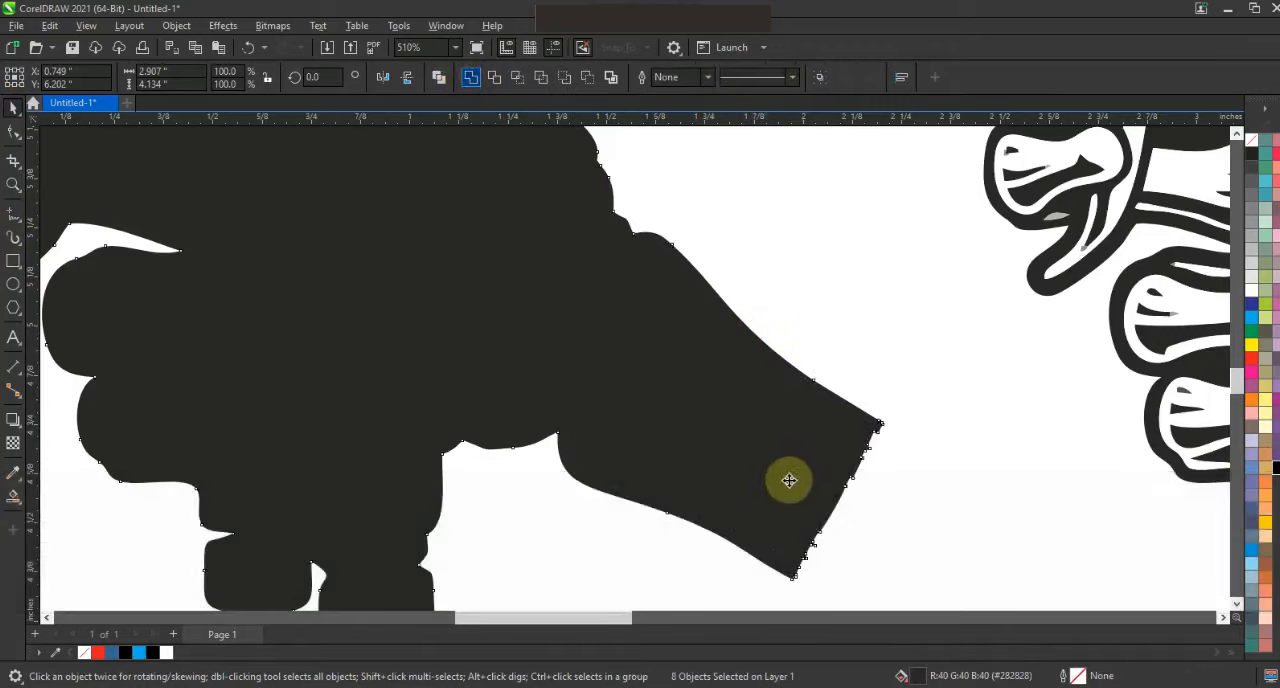
- Fill the whole spray gun silhouette with solid black
{"action": "key", "text": "F3"}
{"action": "key", "text": "Escape"}
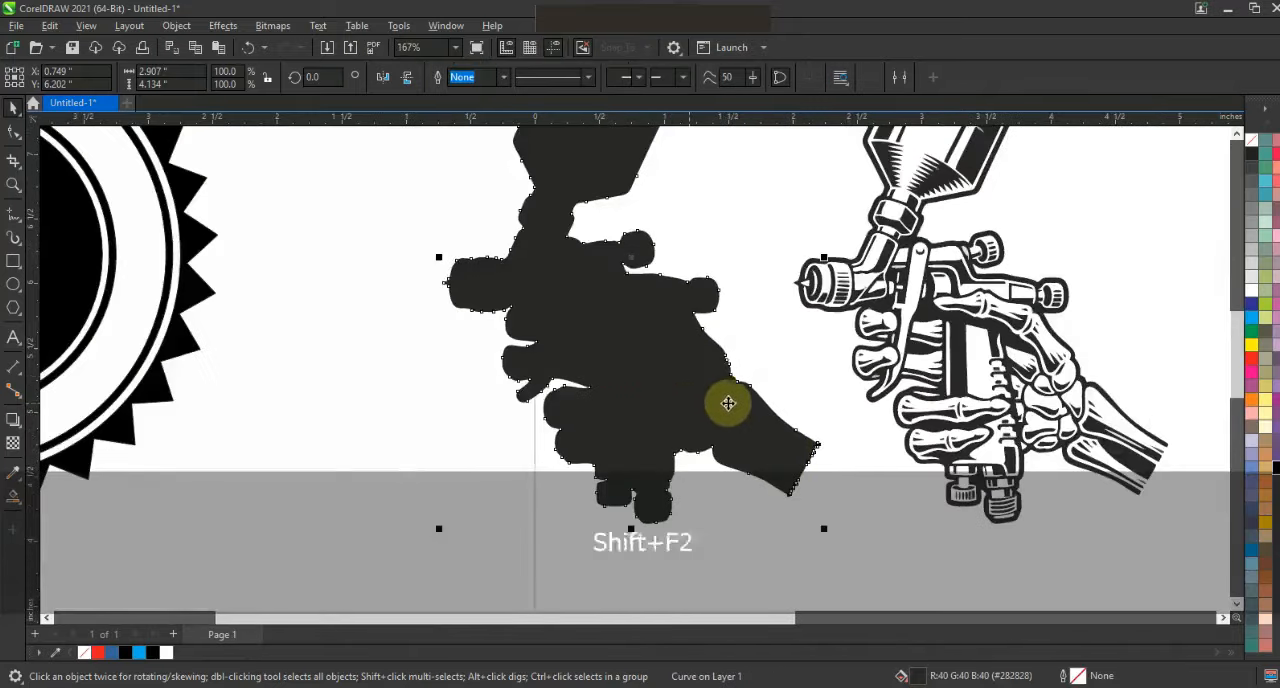
{"action": "key", "text": "shift+F2"}
{"action": "key", "text": "Escape"}
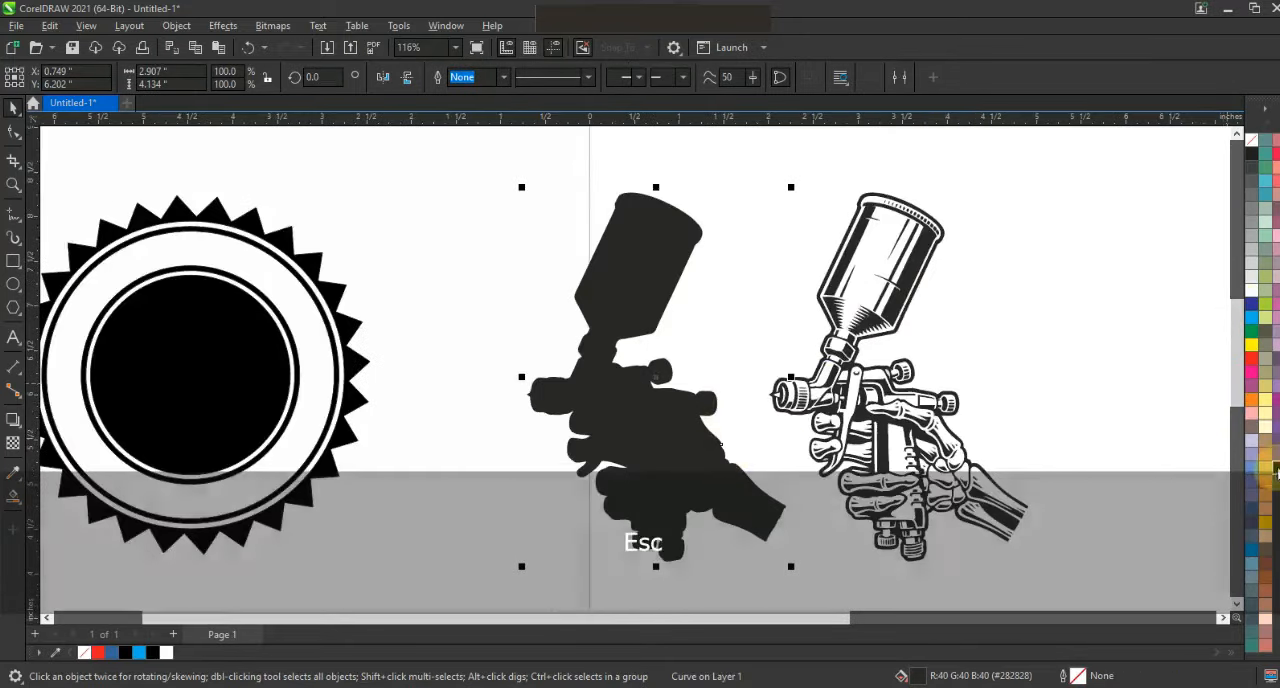
{"action": "left_click", "coordinate": [1277, 470]}
{"action": "left_click", "coordinate": [714, 347]}
{"action": "left_click", "coordinate": [657, 378]}
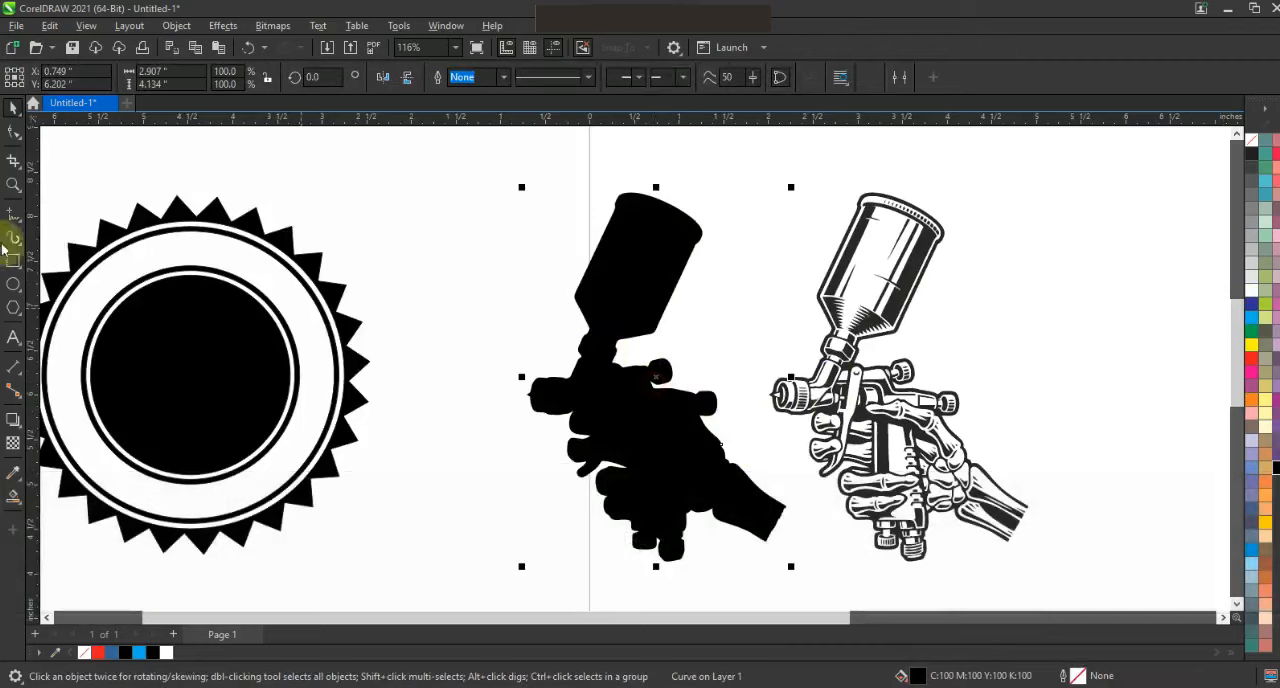
- Add a one-step outside contour with a 0.054-inch offset around the black spray gun silhouette
{"action": "left_click", "coordinate": [12, 186]}
{"action": "left_click_drag", "start_coordinate": [439, 165], "coordinate": [930, 533]}
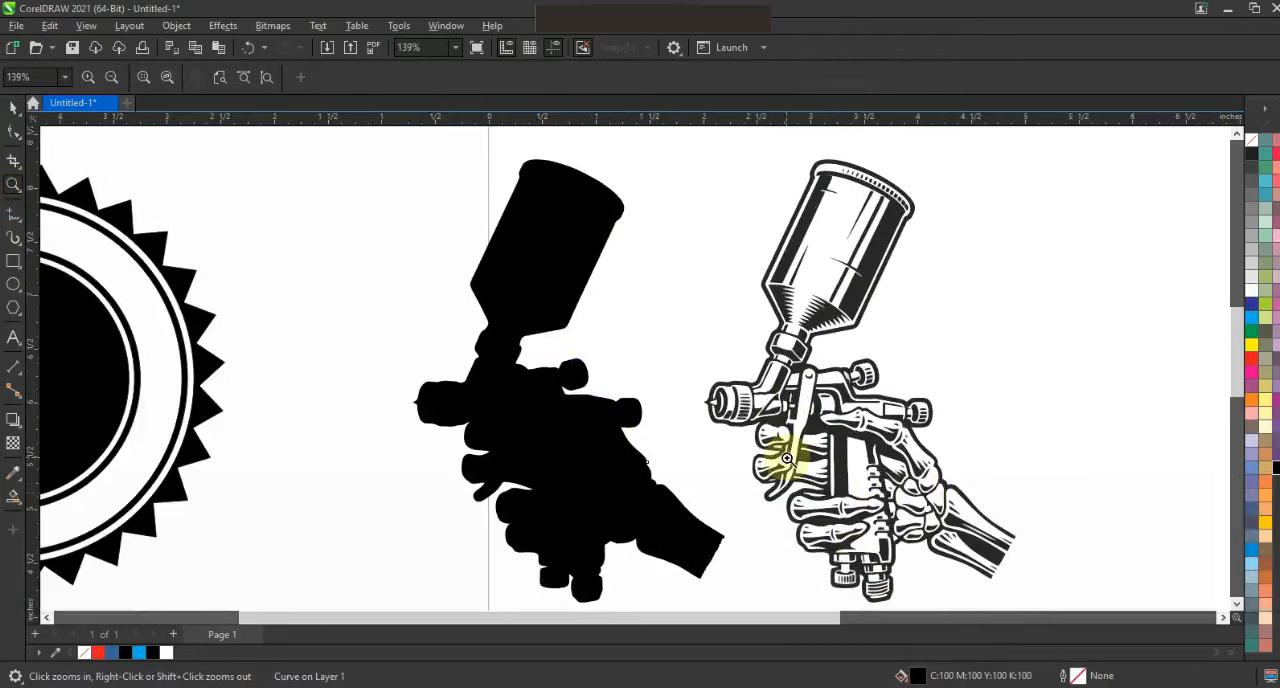
{"action": "left_click", "coordinate": [20, 435]}
{"action": "left_click", "coordinate": [50, 437]}
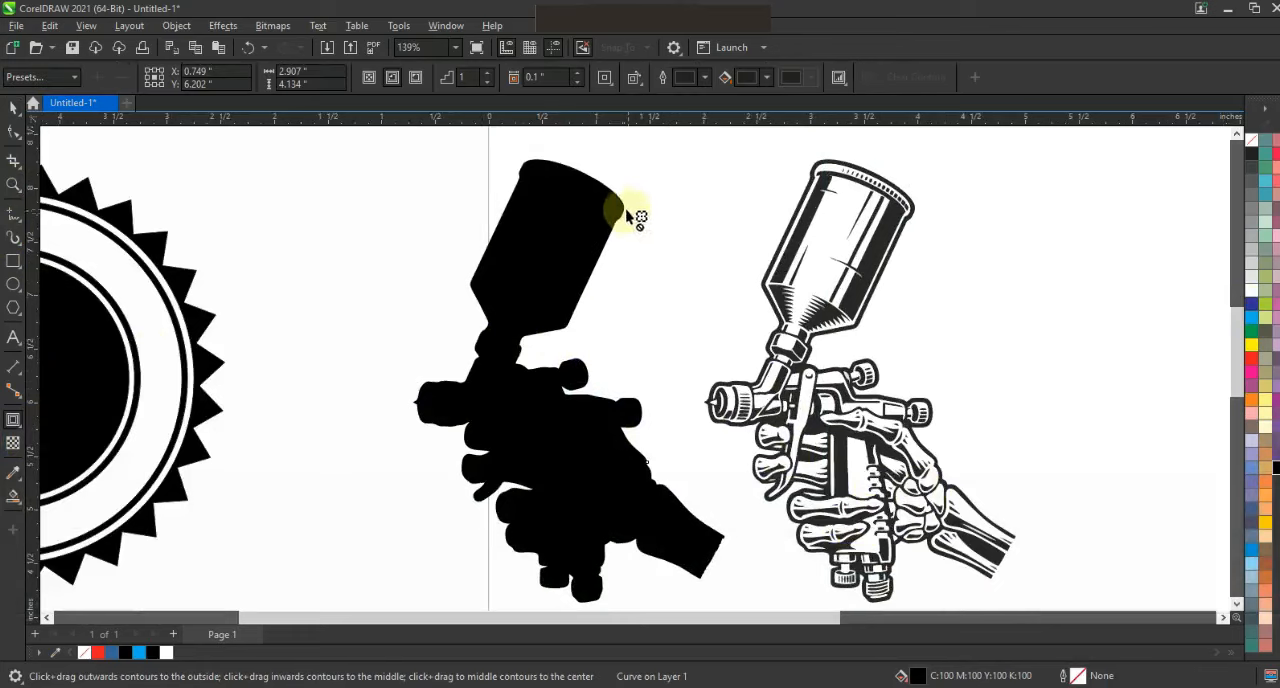
{"action": "left_click_drag", "start_coordinate": [627, 210], "coordinate": [698, 157]}
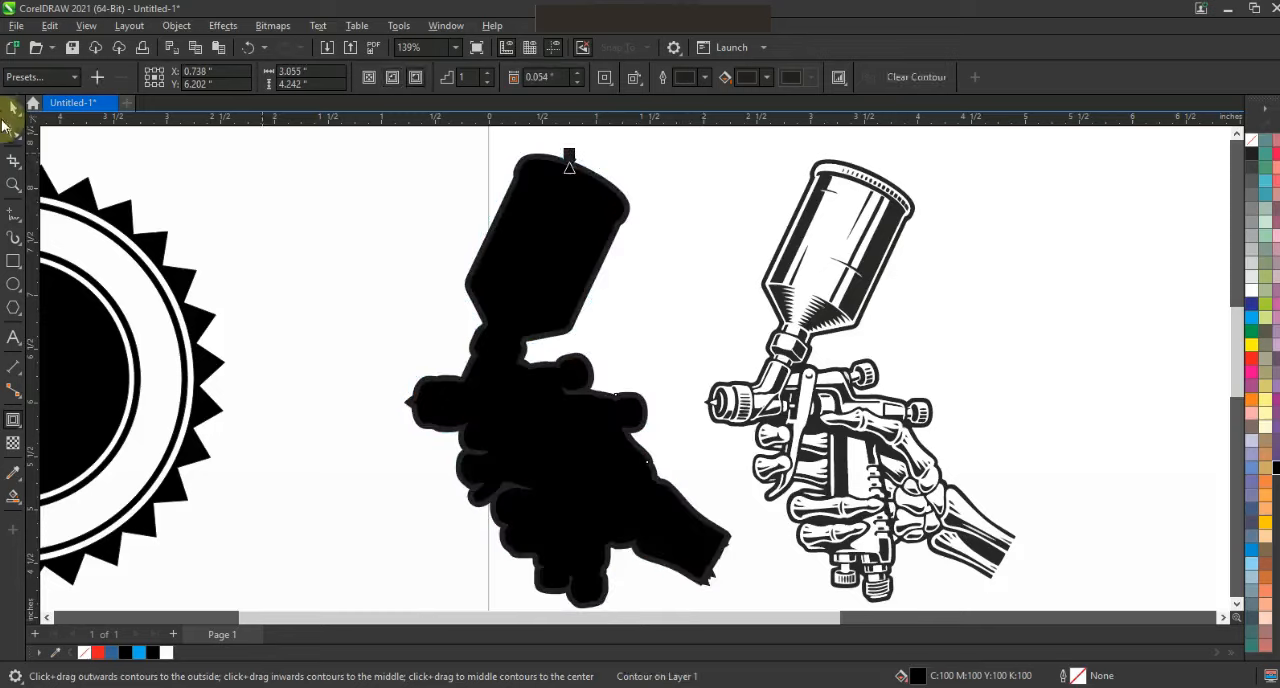
- Break the contour apart from the silhouette and fill the separated outer shape with 40% black grey
{"action": "left_click", "coordinate": [12, 112]}
{"action": "left_click", "coordinate": [176, 25]}
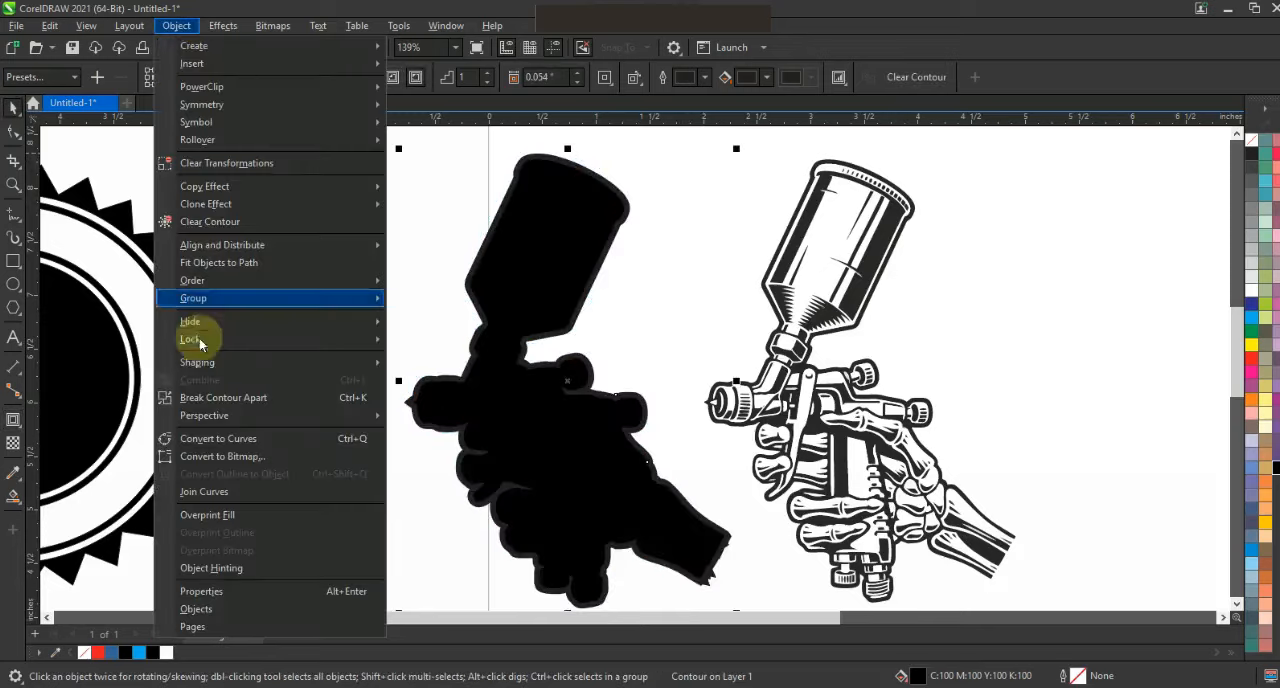
{"action": "left_click", "coordinate": [201, 395]}
{"action": "left_click", "coordinate": [298, 310]}
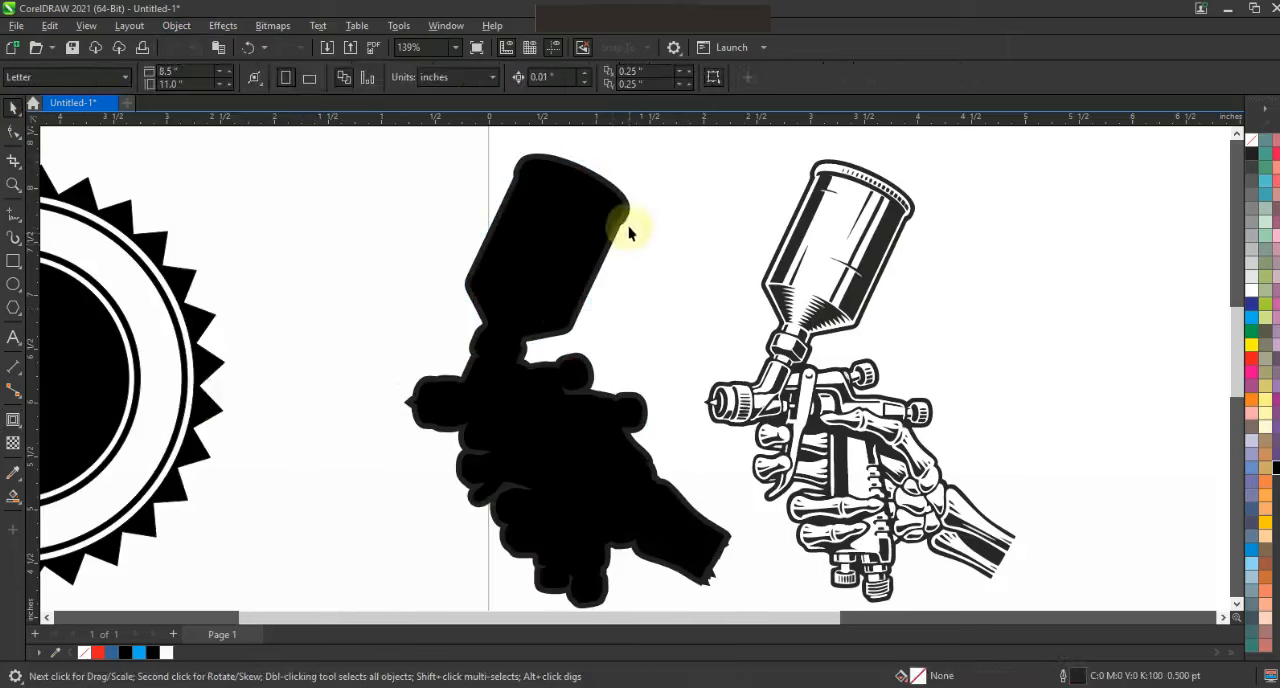
{"action": "left_click", "coordinate": [630, 220]}
{"action": "key", "text": "ctrl+z"}
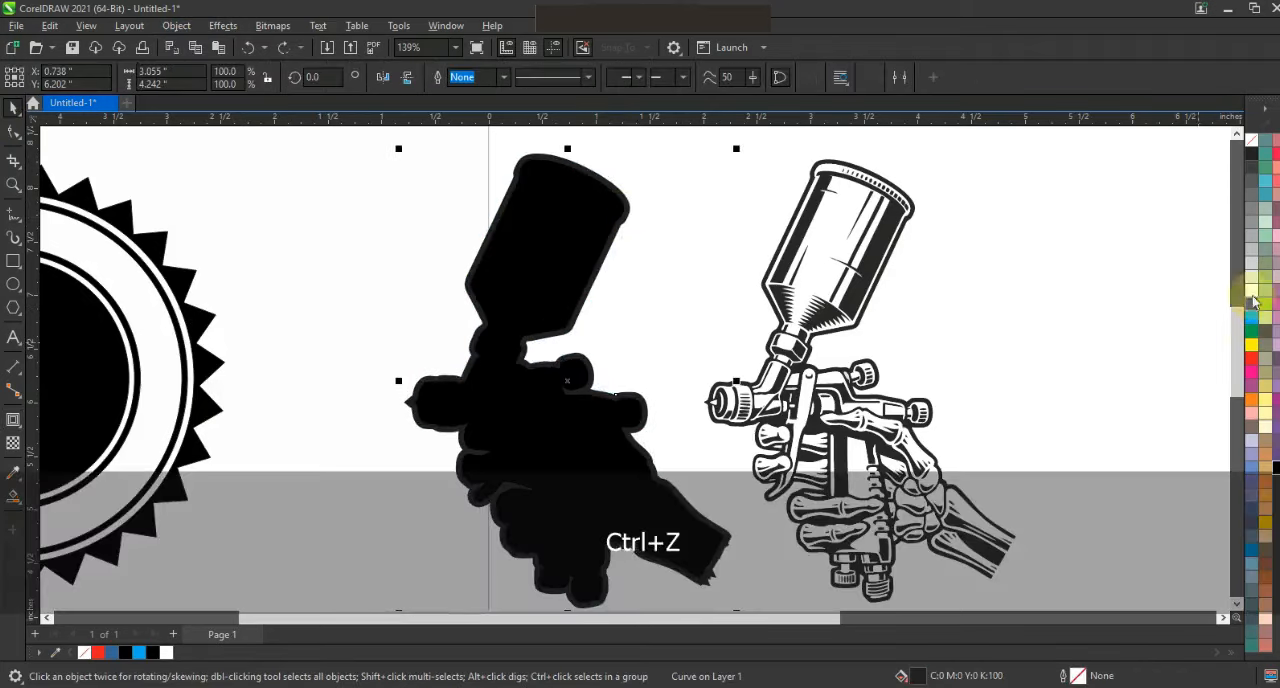
{"action": "left_click", "coordinate": [1252, 238]}
{"action": "left_click", "coordinate": [1010, 288]}
- Try to center the detailed spray gun artwork horizontally on the black silhouette
{"action": "left_click", "coordinate": [818, 420]}
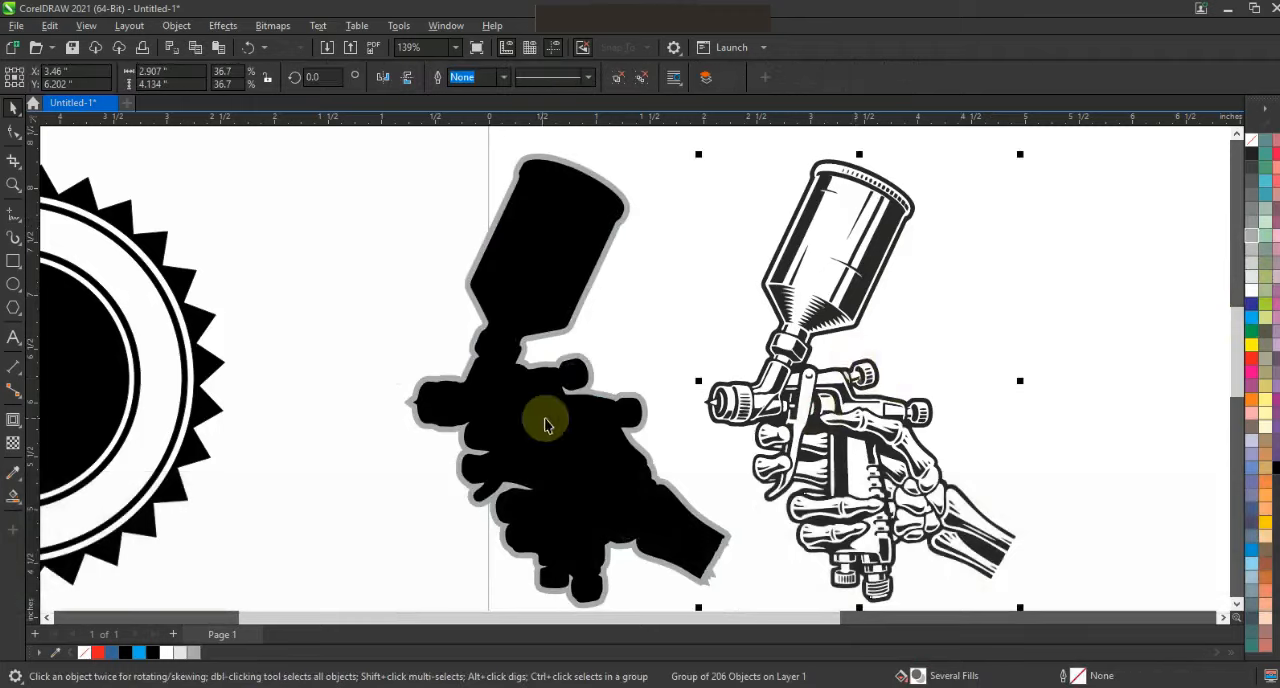
{"action": "key", "text": "shift"}
{"action": "left_click", "coordinate": [545, 425], "text": "shift"}
{"action": "key", "text": "c"}
{"action": "left_click", "coordinate": [789, 423]}
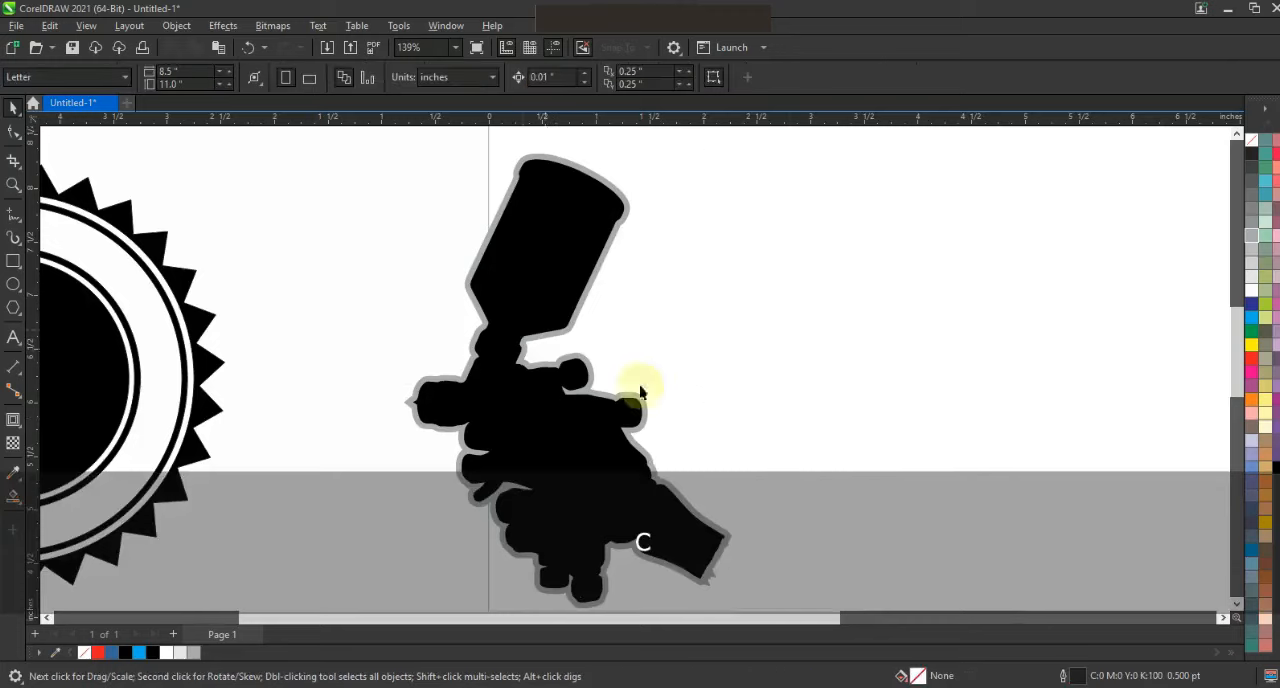
- Center the detailed spray gun artwork horizontally on the silhouette and send the black silhouette to the back
{"action": "left_click", "coordinate": [818, 278]}
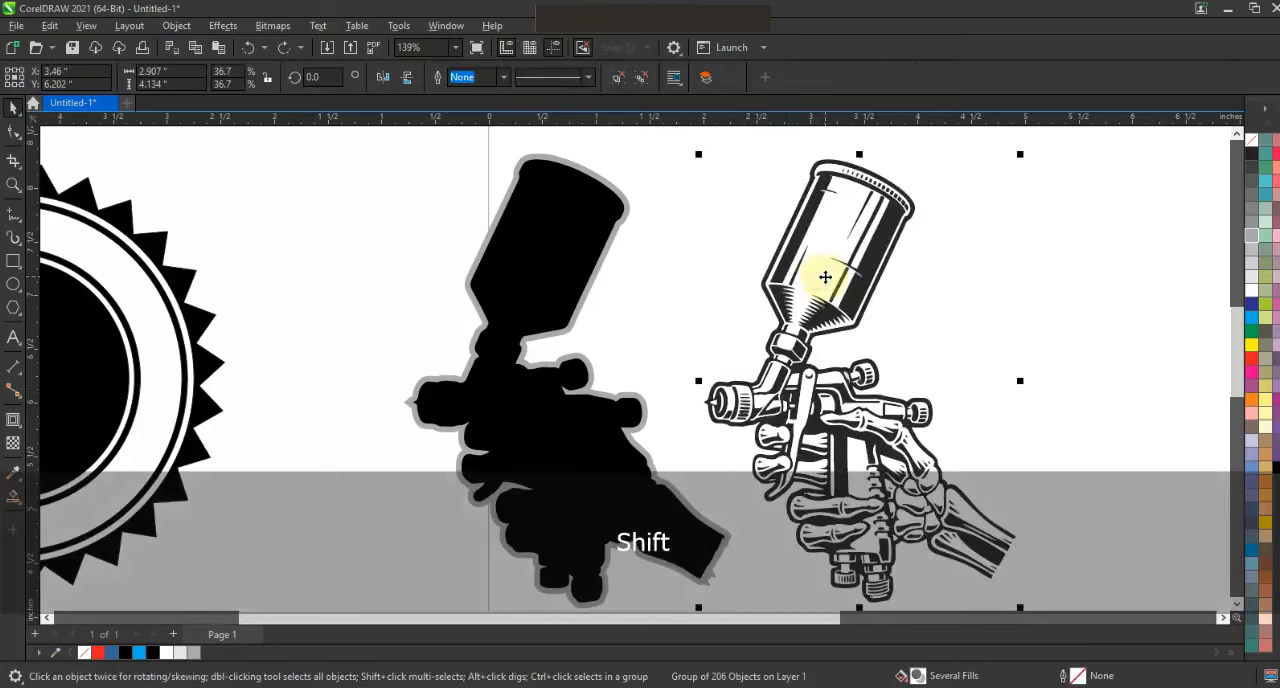
{"action": "left_click", "coordinate": [541, 410], "text": "shift"}
{"action": "key", "text": "c"}
{"action": "left_click", "coordinate": [875, 412]}
{"action": "left_click", "coordinate": [565, 443]}
{"action": "key", "text": "shift+Page_Down"}
{"action": "key", "text": "w"}
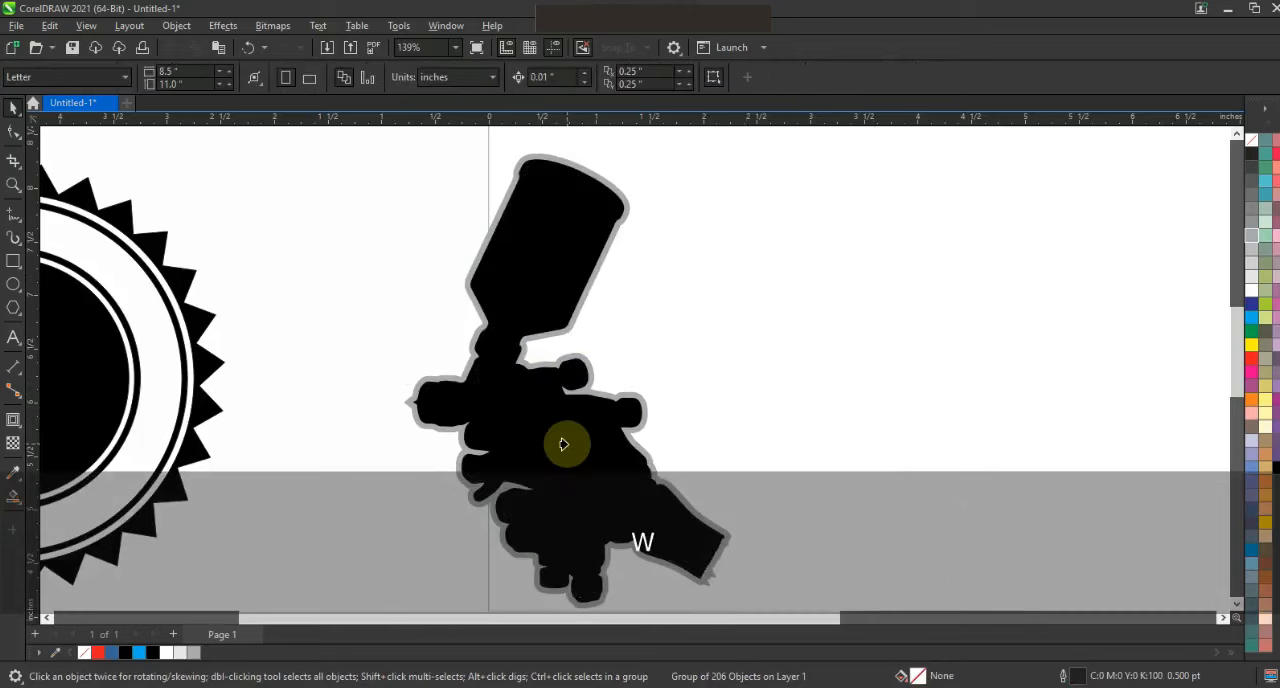
- Place the contoured spray gun artwork over the badge's center, scaled down to about 2.28 by 3.17 inches
{"action": "left_click", "coordinate": [563, 443]}
{"action": "scroll", "coordinate": [808, 457], "scroll_direction": "down", "scroll_amount": 1}
{"action": "left_click_drag", "start_coordinate": [705, 360], "coordinate": [285, 352]}
{"action": "key", "text": "shift+F2"}
{"action": "key", "text": "F3"}
{"action": "mouse_move", "coordinate": [750, 487]}
{"action": "left_mouse_down"}
{"action": "mouse_move", "coordinate": [705, 465]}
{"action": "mouse_move", "coordinate": [700, 423]}
{"action": "mouse_move", "coordinate": [371, 166]}
{"action": "left_mouse_up"}
{"action": "key", "text": "shift+F2"}
- Fill the grey contour around the spray gun artwork with white
{"action": "key", "text": "Escape"}
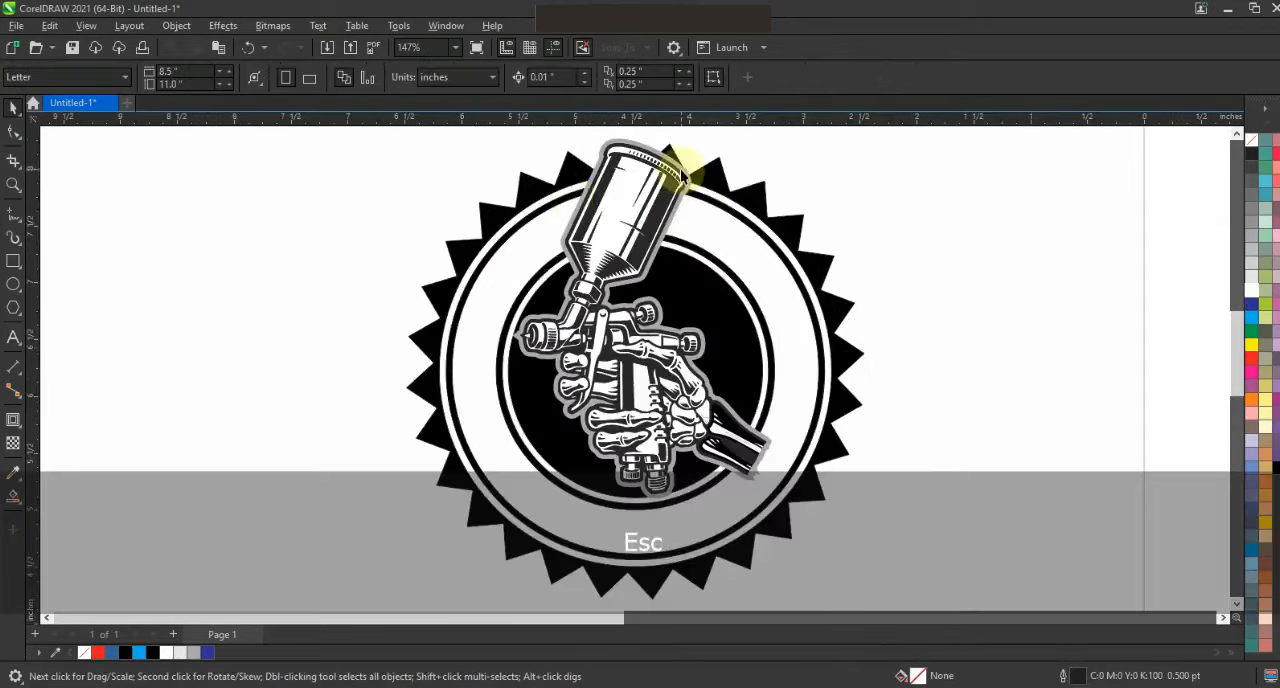
{"action": "left_click", "coordinate": [683, 170]}
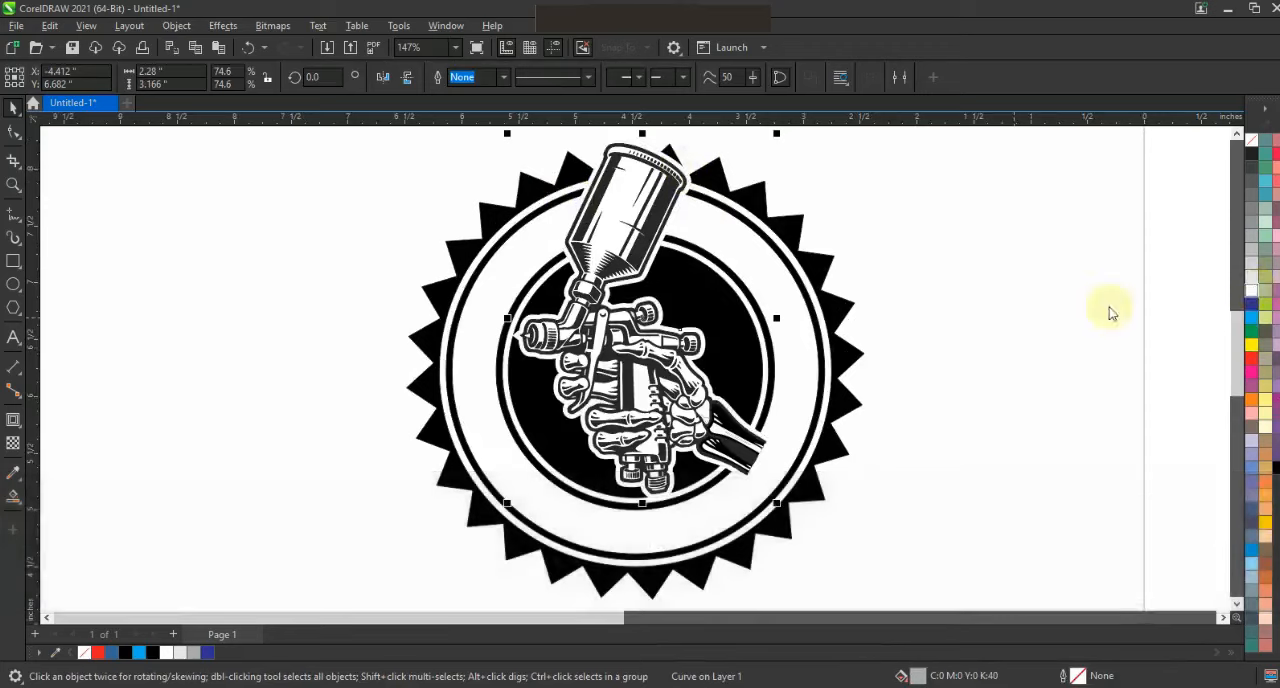
{"action": "left_click", "coordinate": [979, 337]}
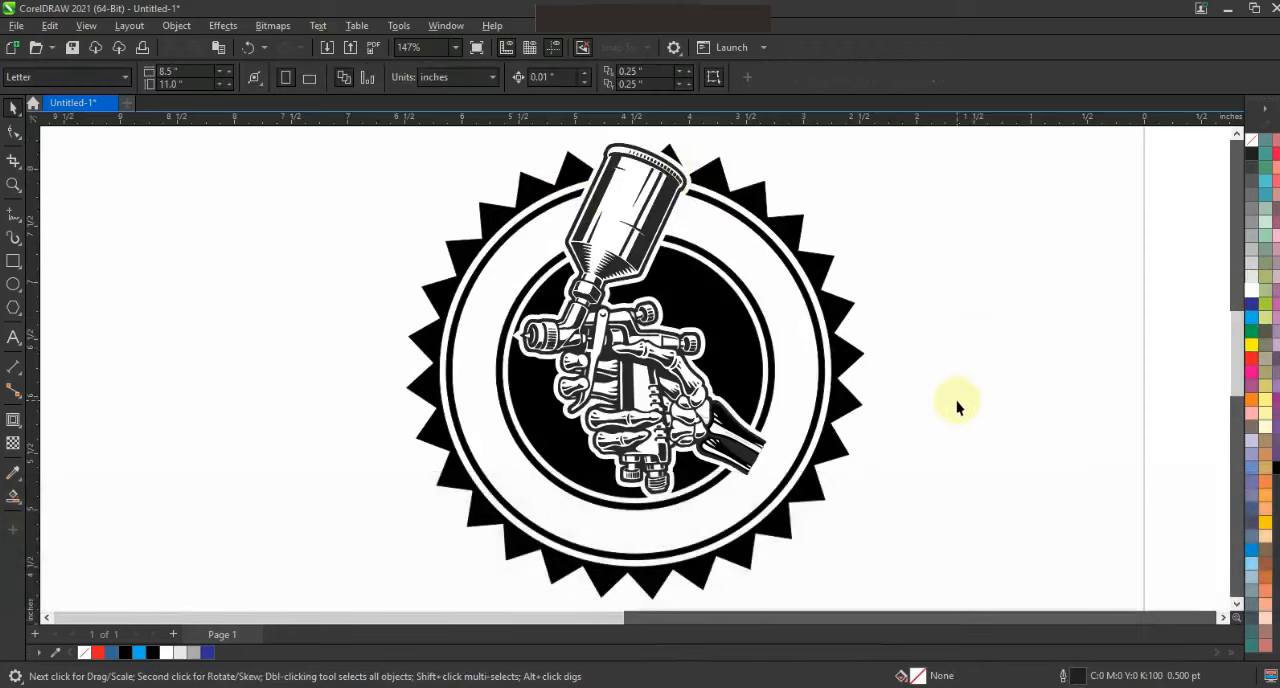
- Draw a closed four-sided shape over the wrist end where it extends past the badge's inner ring
{"action": "left_click", "coordinate": [13, 185]}
{"action": "left_click_drag", "start_coordinate": [386, 223], "coordinate": [1021, 581]}
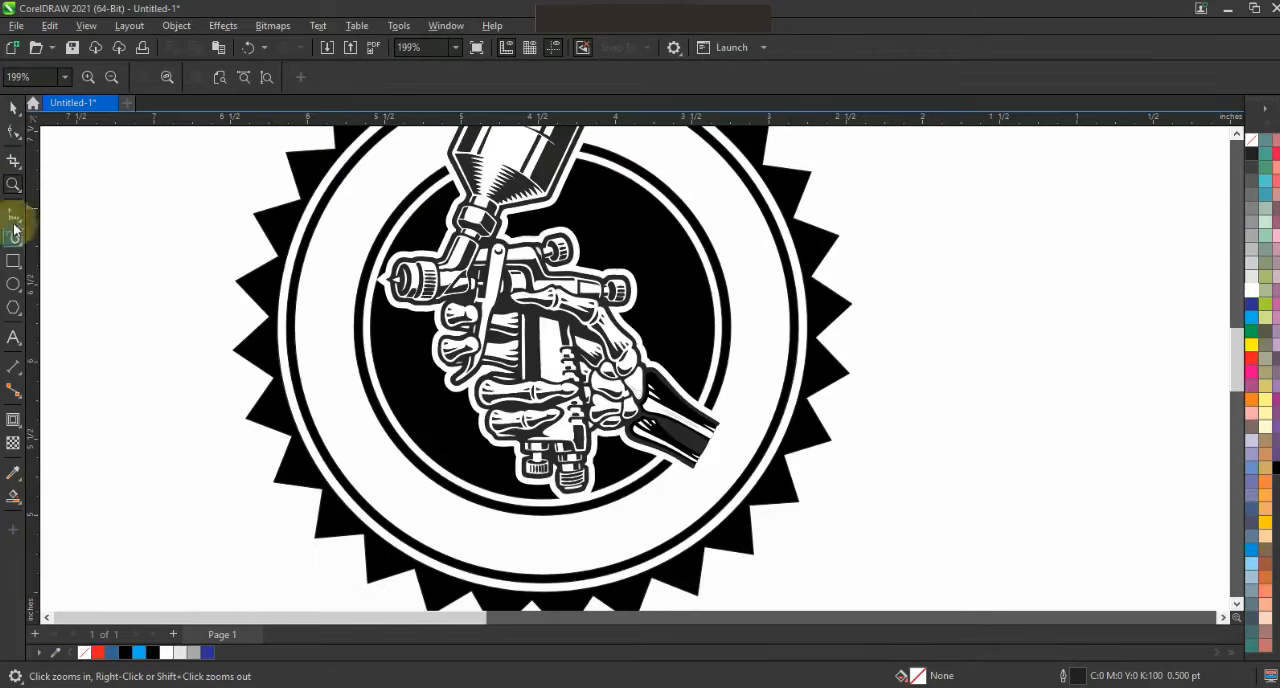
{"action": "left_click", "coordinate": [13, 217]}
{"action": "left_click", "coordinate": [699, 390]}
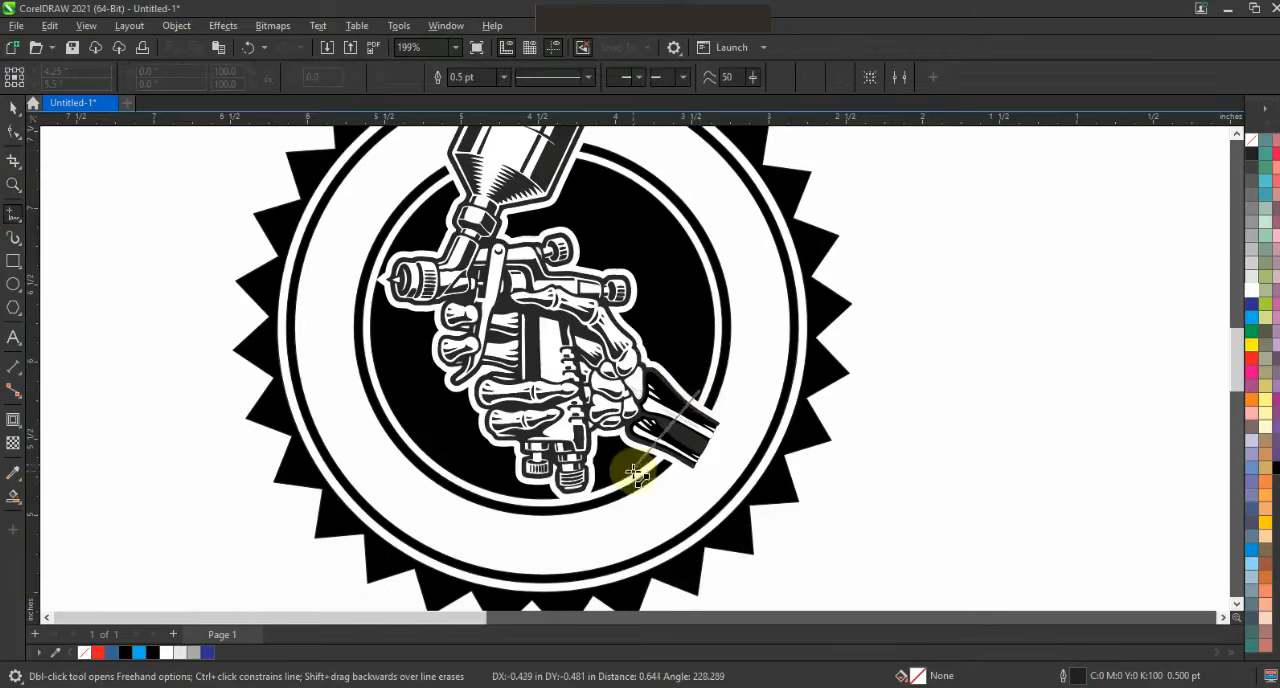
{"action": "double_click", "coordinate": [633, 473]}
{"action": "double_click", "coordinate": [740, 502]}
{"action": "left_click", "coordinate": [704, 392]}
- Bend the shape's inner edge into a curve that follows the badge's inner ring and adjust its upper corner node
{"action": "left_click", "coordinate": [13, 133]}
{"action": "key", "text": "shift+F2"}
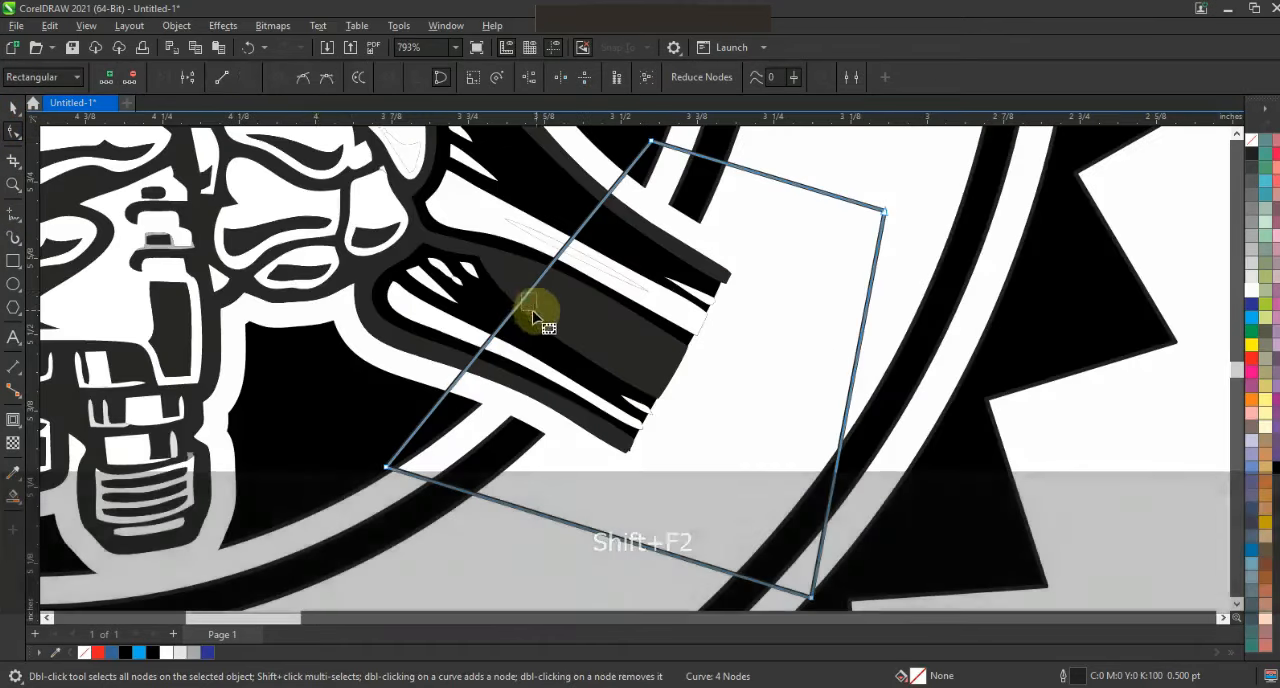
{"action": "left_click_drag", "start_coordinate": [530, 312], "coordinate": [563, 322]}
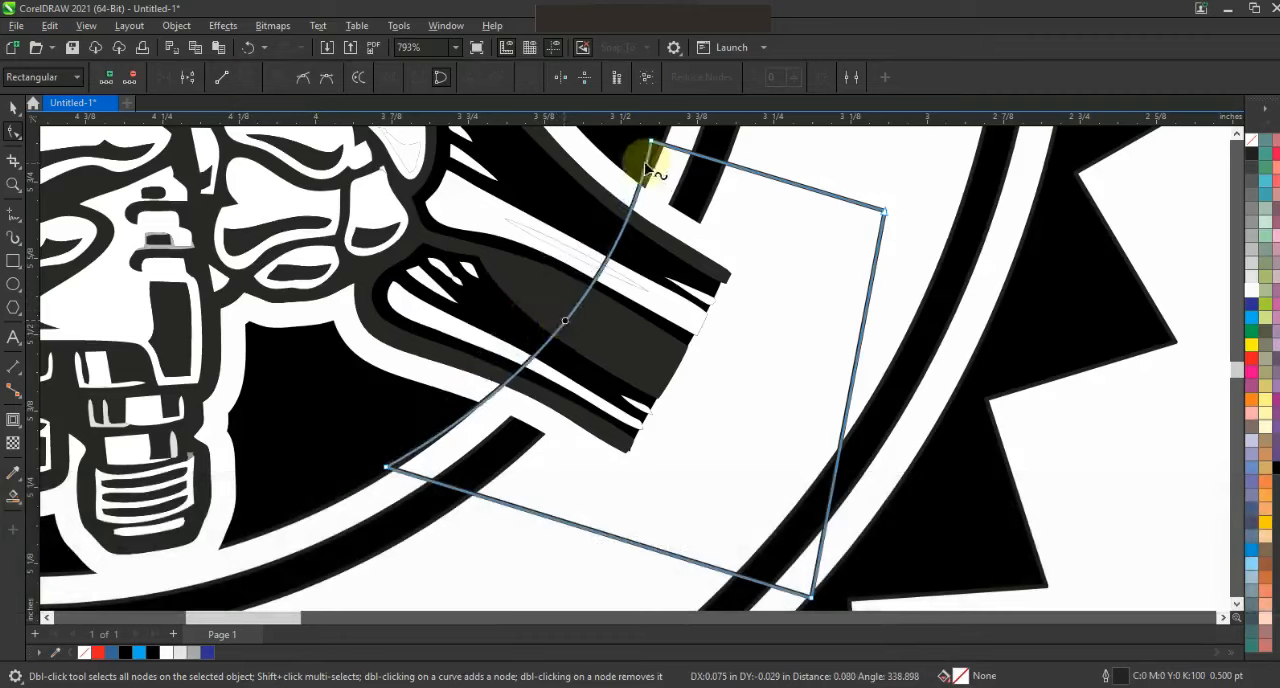
{"action": "left_click_drag", "start_coordinate": [651, 142], "coordinate": [660, 139]}
{"action": "left_click_drag", "start_coordinate": [548, 397], "coordinate": [548, 400]}
{"action": "left_click", "coordinate": [14, 107]}
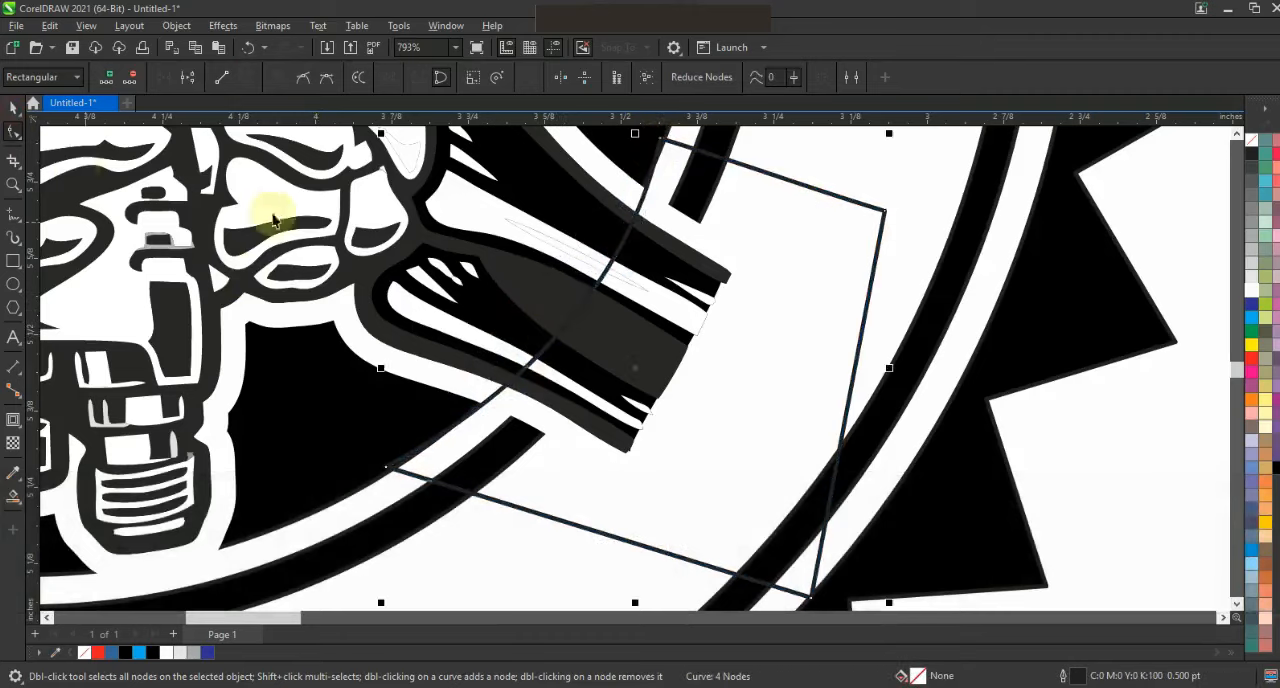
- Trim the white contour with the four-sided shape at the wrist
{"action": "left_click", "coordinate": [621, 190]}
{"action": "left_click", "coordinate": [680, 144]}
{"action": "left_click", "coordinate": [595, 165], "text": "shift"}
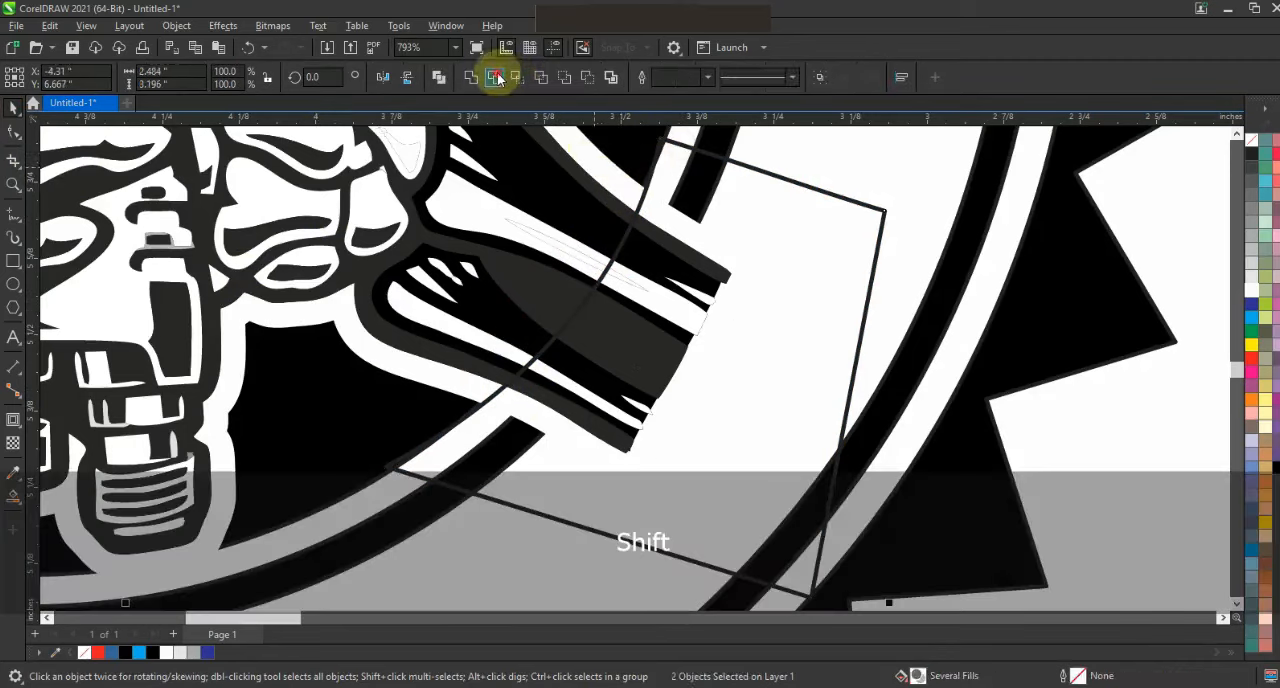
{"action": "key", "text": "Escape"}
- Trim the wrist bones of the detailed artwork with the same shape, and delete the trimming shape
{"action": "left_click", "coordinate": [730, 161]}
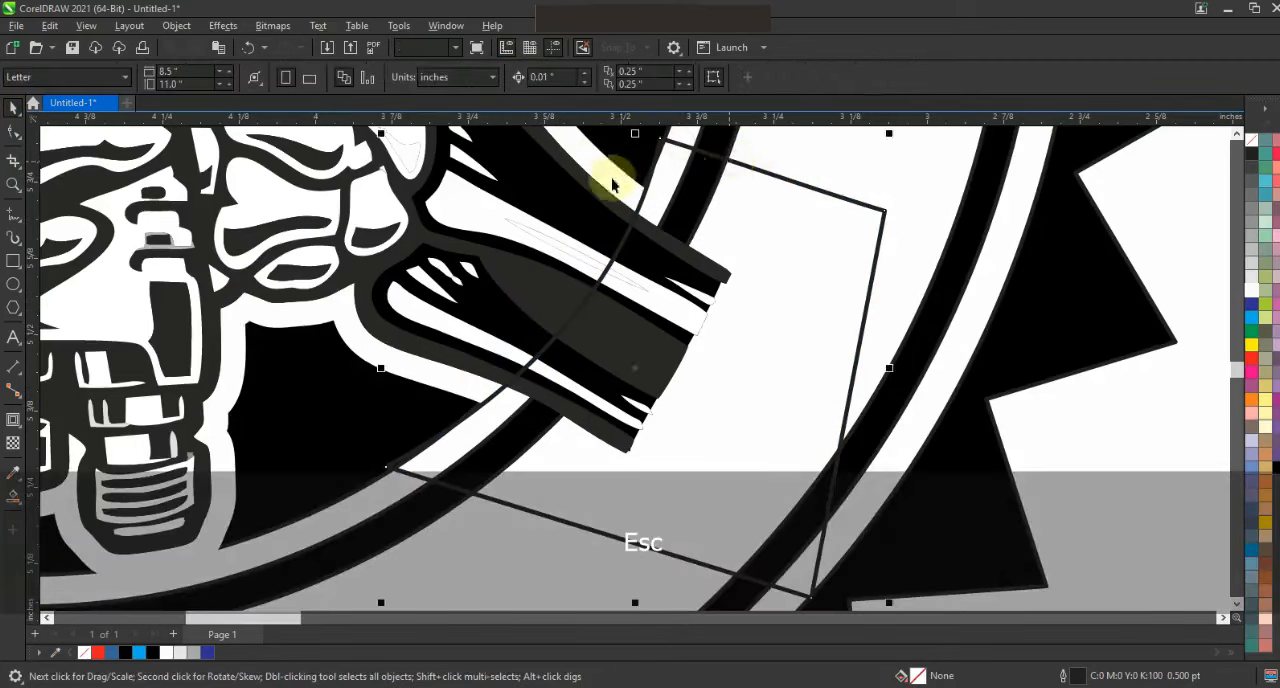
{"action": "left_click", "coordinate": [610, 185], "text": "shift"}
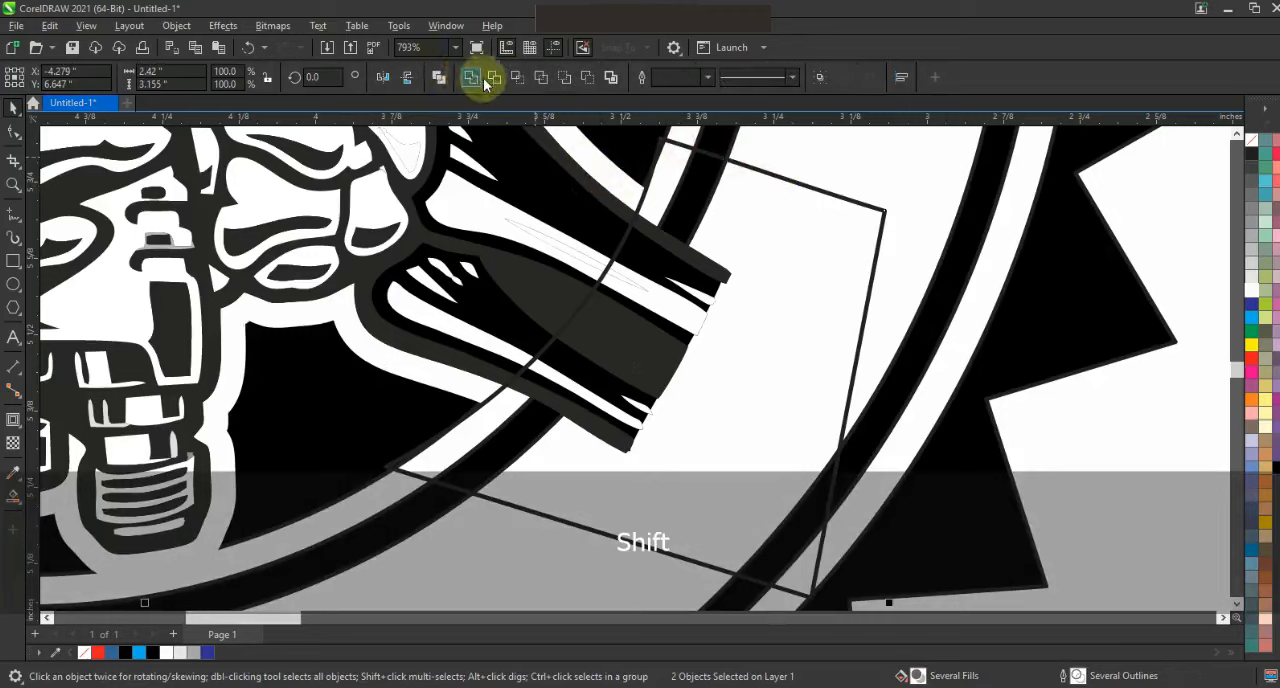
{"action": "left_click", "coordinate": [492, 78]}
{"action": "key", "text": "Escape"}
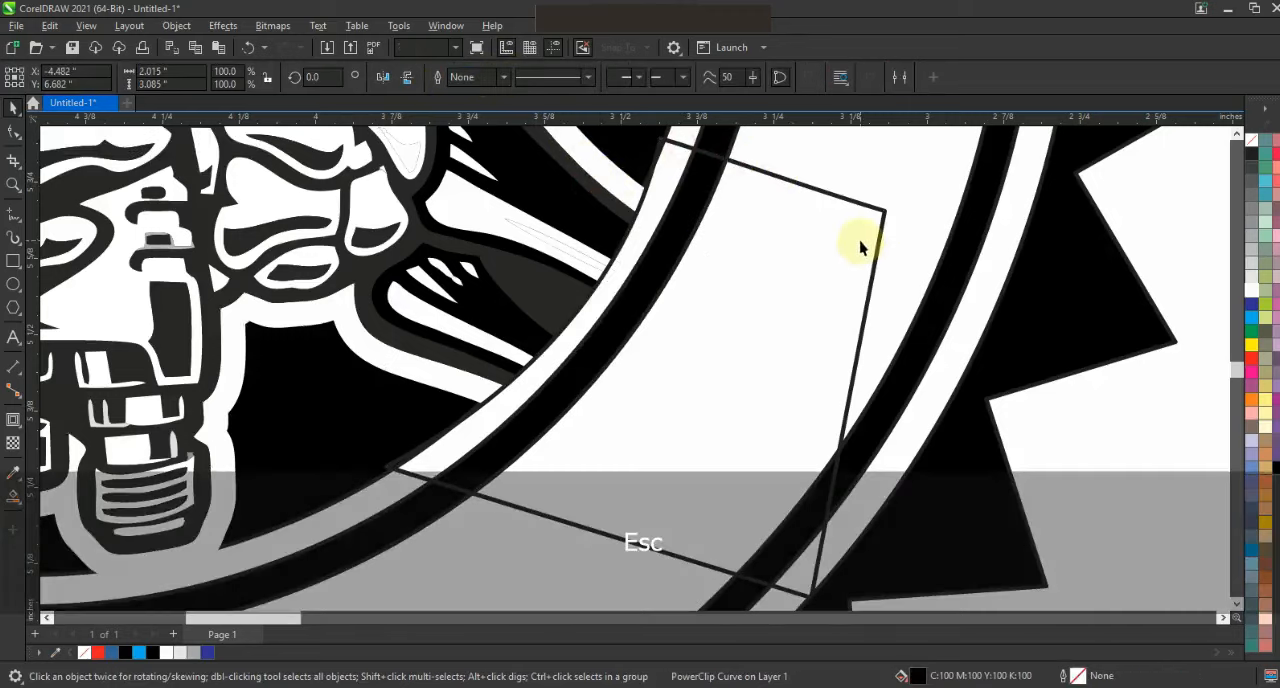
{"action": "left_click", "coordinate": [880, 246]}
{"action": "key", "text": "Delete"}
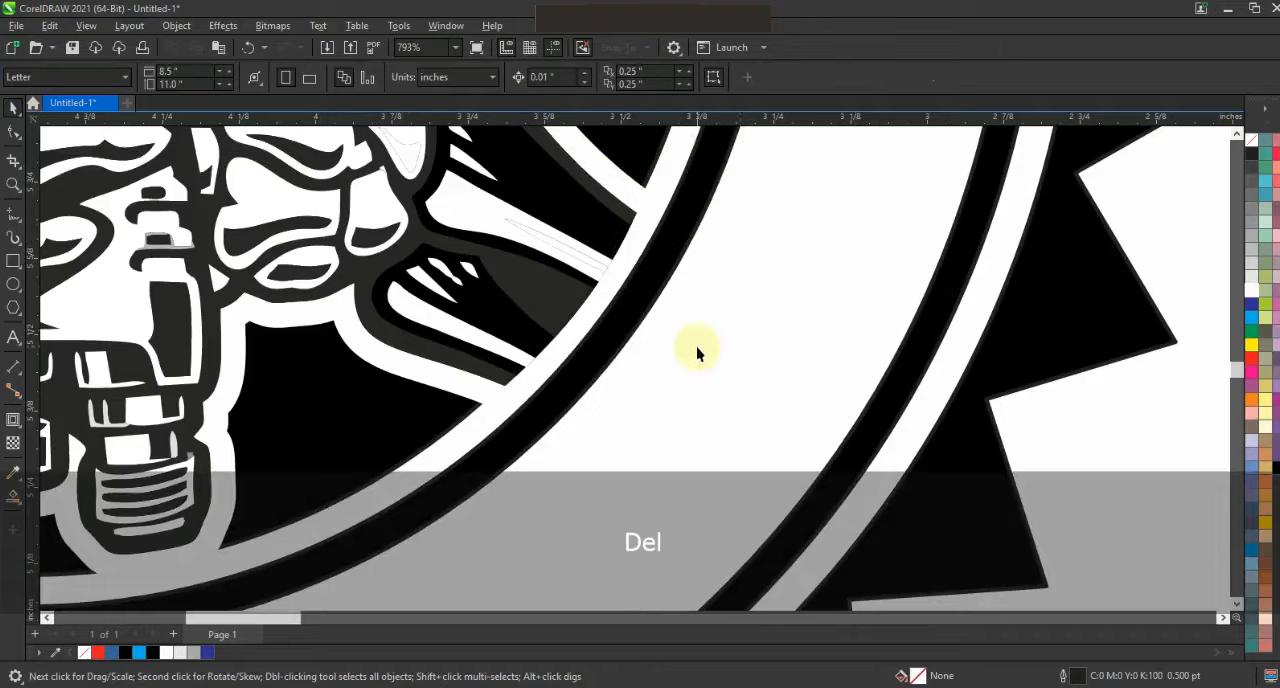
- Add the artistic text "CUSTOME PAINTING COMPANY" beside the badge
{"action": "key", "text": "F3"}
{"action": "key", "text": "F3"}
{"action": "key", "text": "F3"}
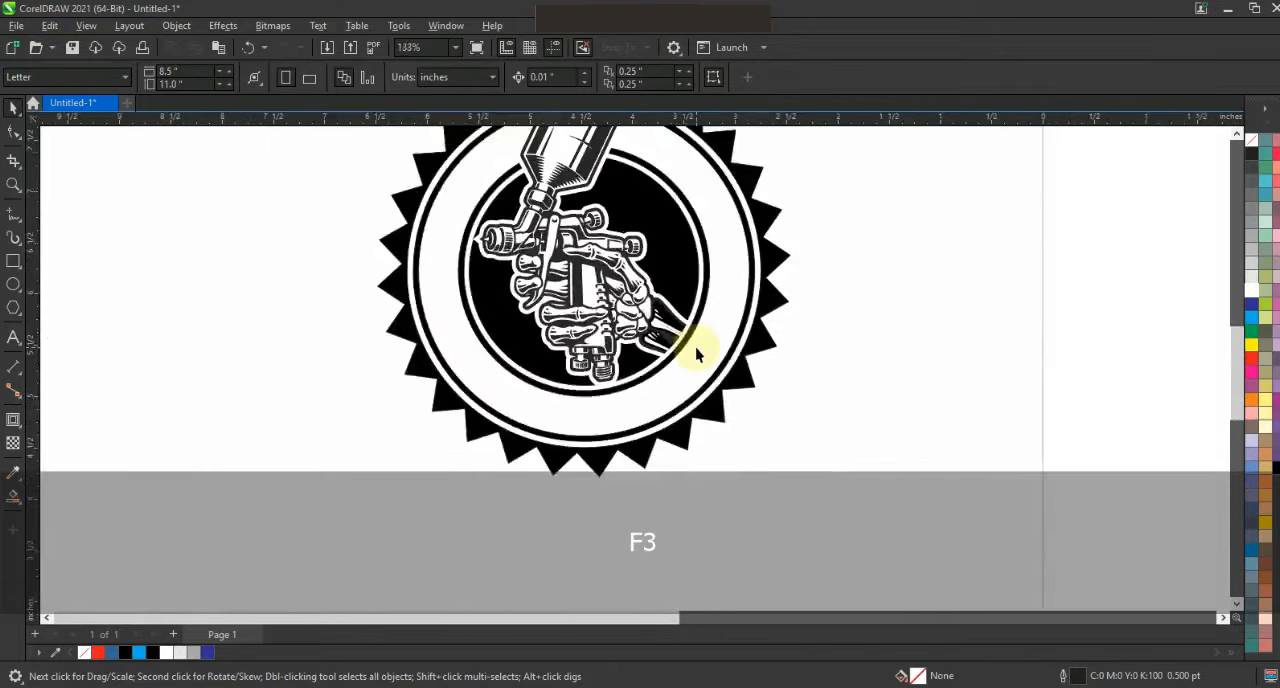
{"action": "left_click_drag", "start_coordinate": [783, 455], "coordinate": [443, 166]}
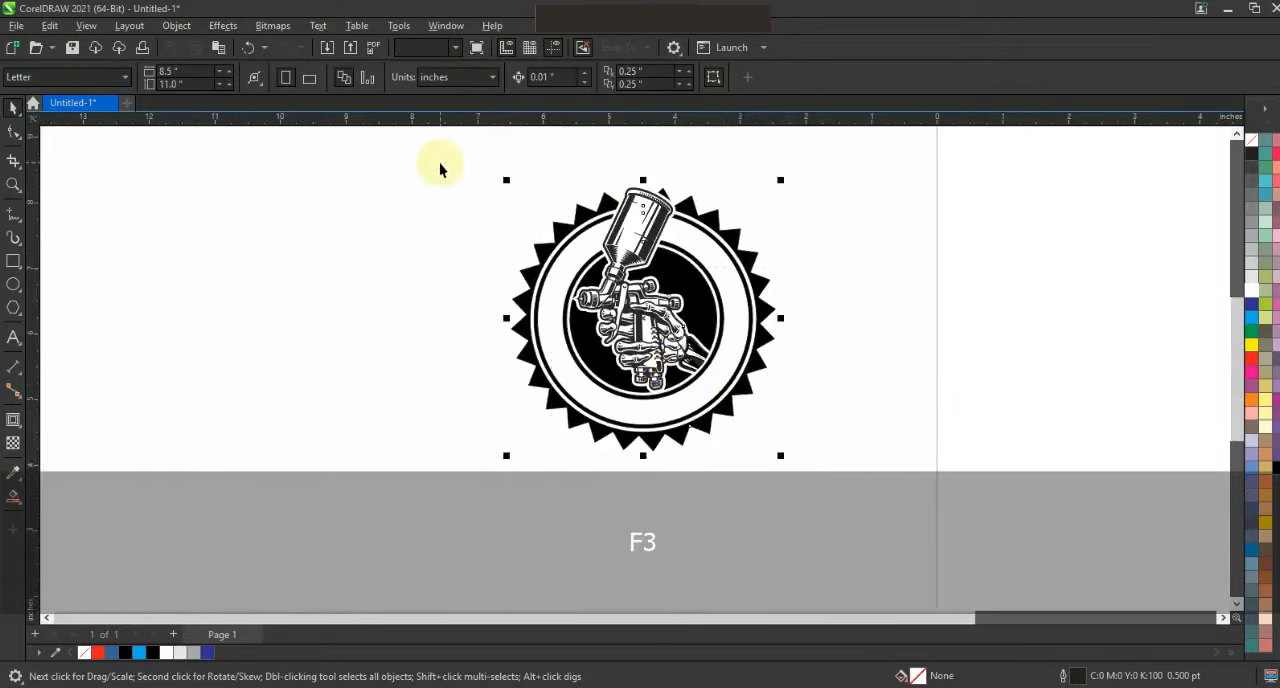
{"action": "key", "text": "shift+F2"}
{"action": "key", "text": "Escape"}
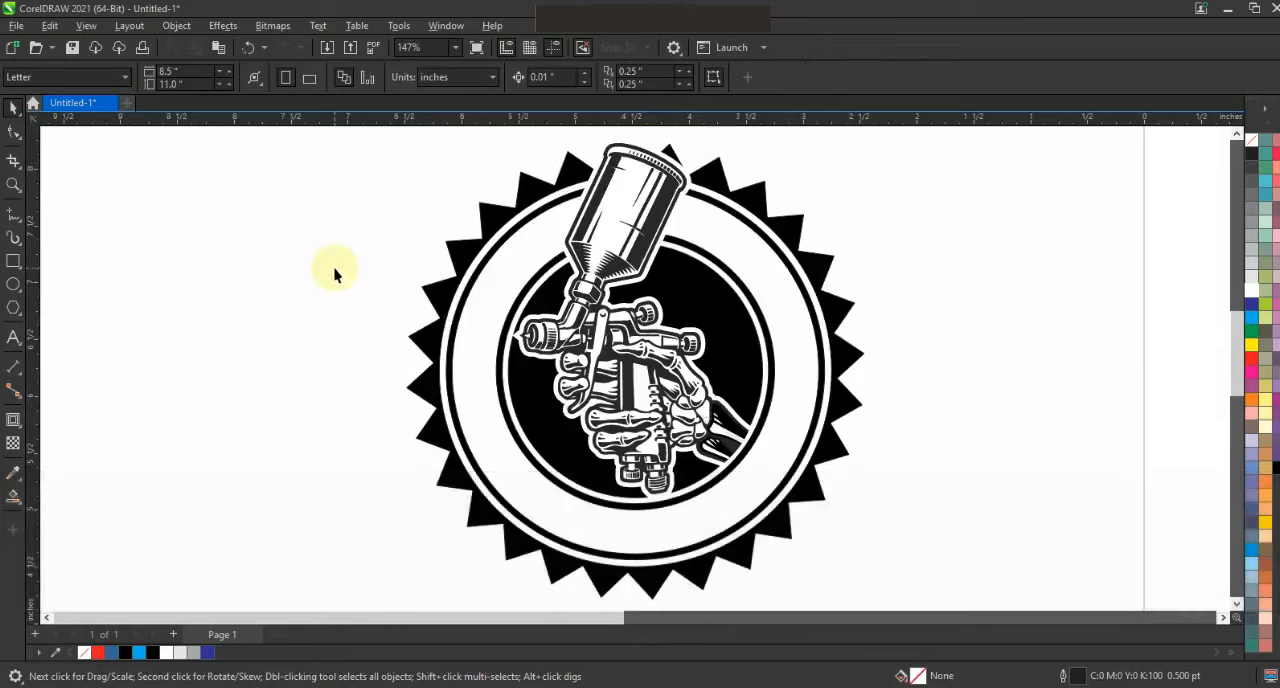
{"action": "left_click", "coordinate": [13, 337]}
{"action": "left_click", "coordinate": [103, 350]}
{"action": "key", "text": "Caps_Lock"}
{"action": "type", "text": "CUSTOME PAINTING COMPANY"}
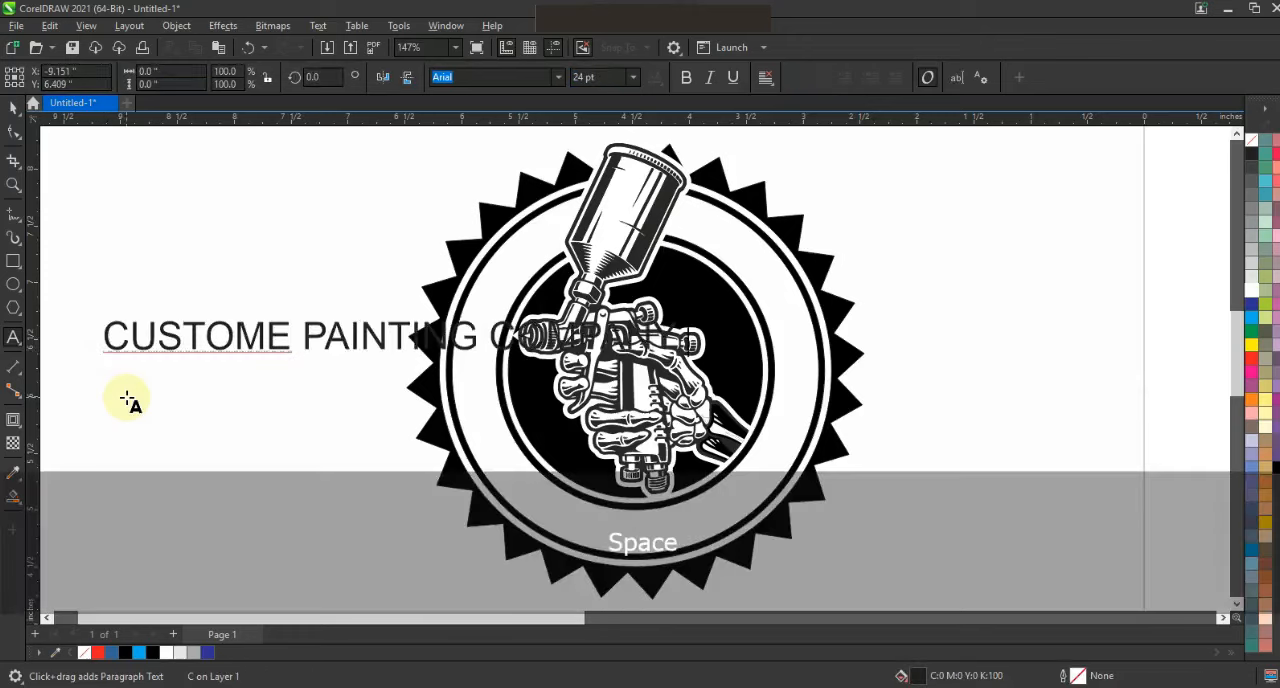
- Set the text's font to Bernard MT Condensed
{"action": "left_click", "coordinate": [13, 107]}
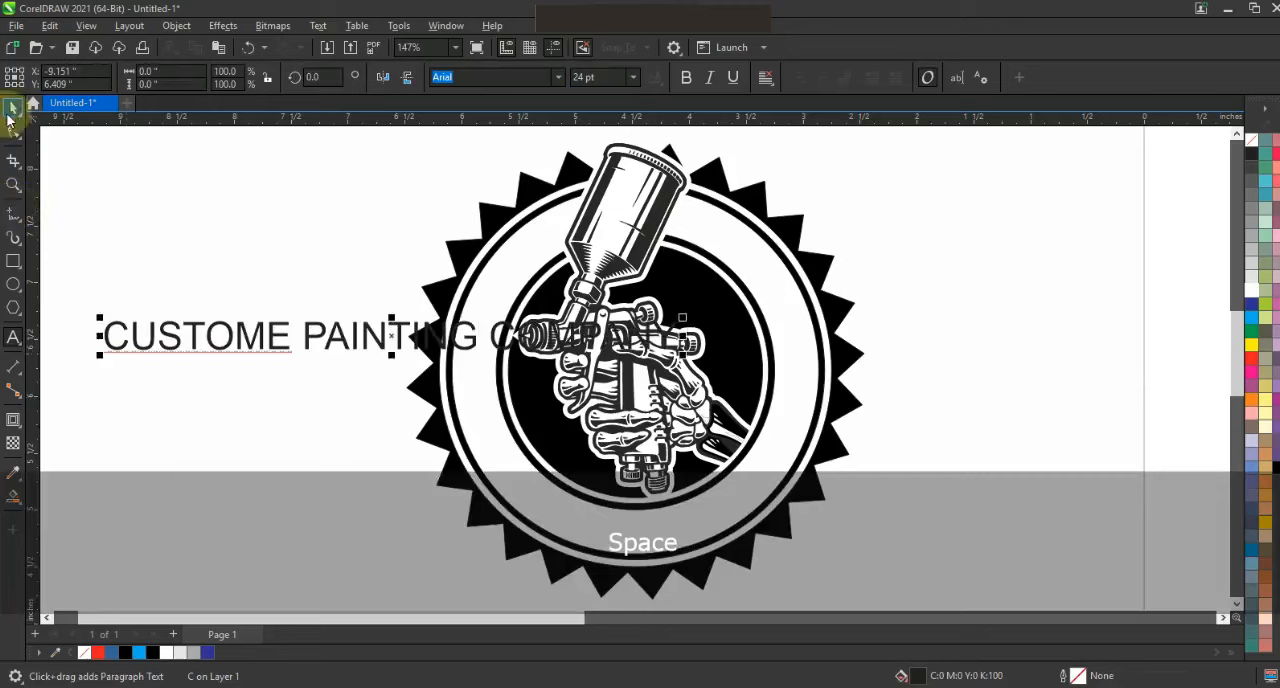
{"action": "left_click", "coordinate": [558, 77]}
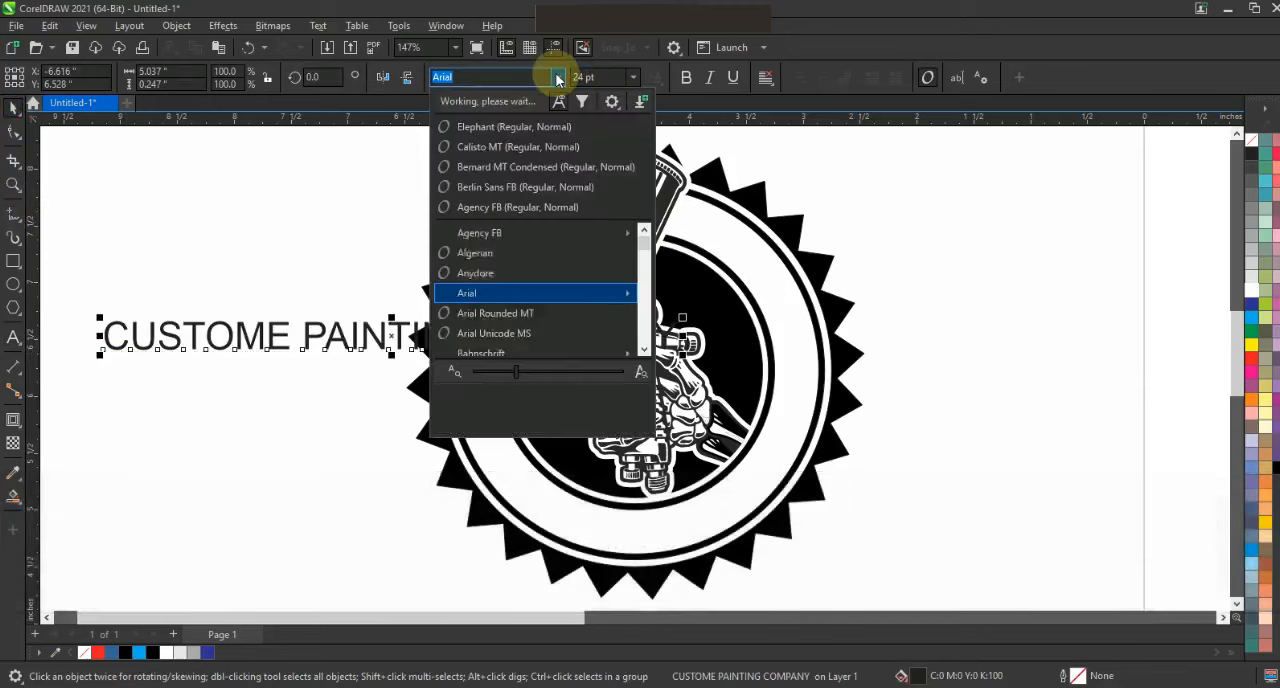
{"action": "left_click", "coordinate": [546, 160]}
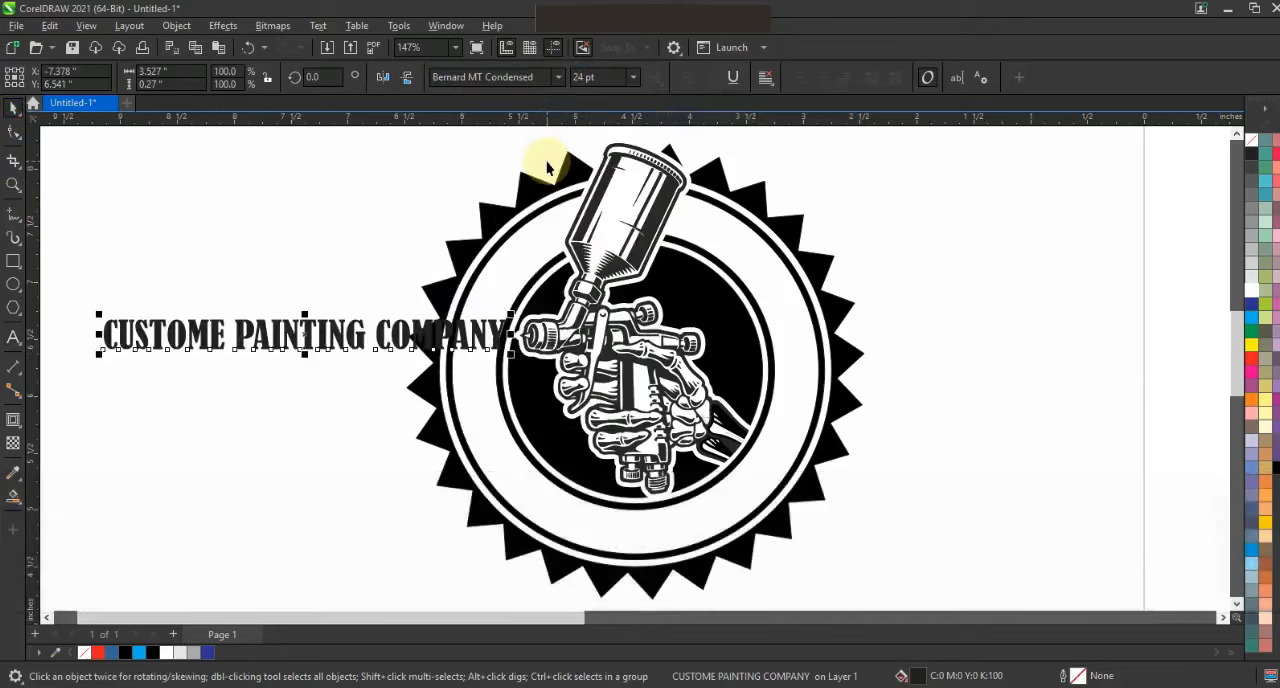
- Widen the text's letter spacing and scale the text down to about 3.9 by 0.23 inches (19.967 pt)
{"action": "left_click", "coordinate": [13, 131]}
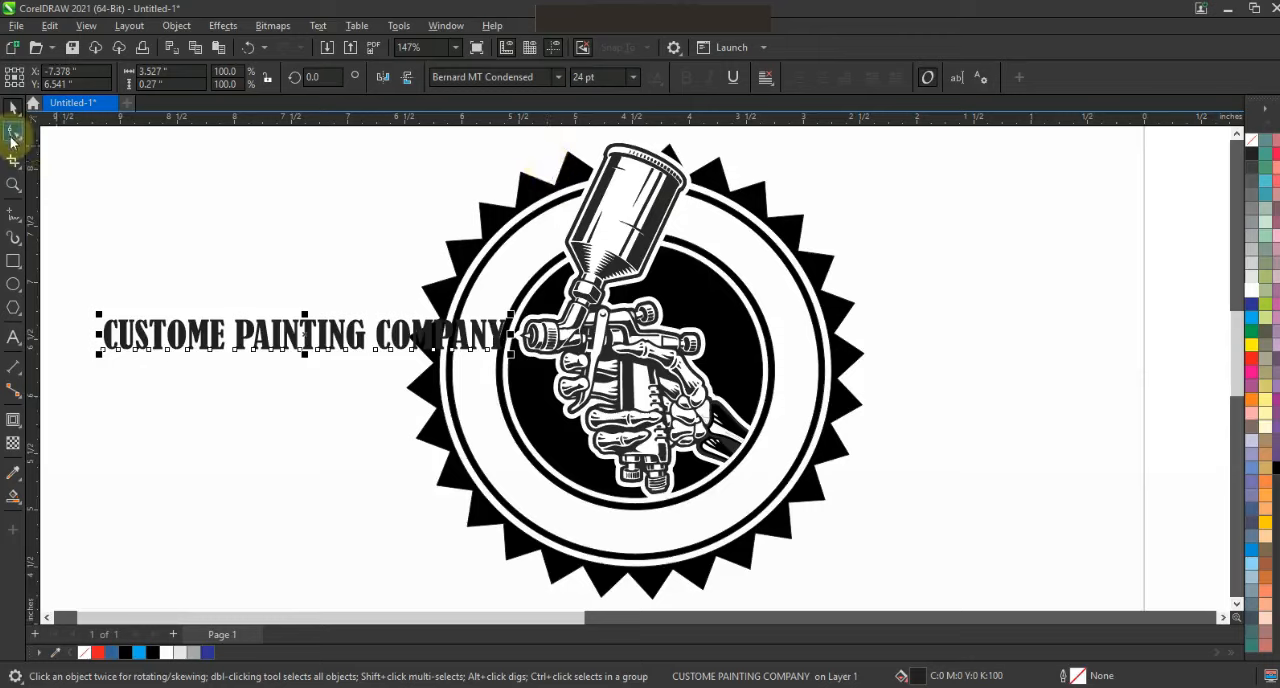
{"action": "left_click_drag", "start_coordinate": [514, 358], "coordinate": [615, 385]}
{"action": "left_click", "coordinate": [14, 107]}
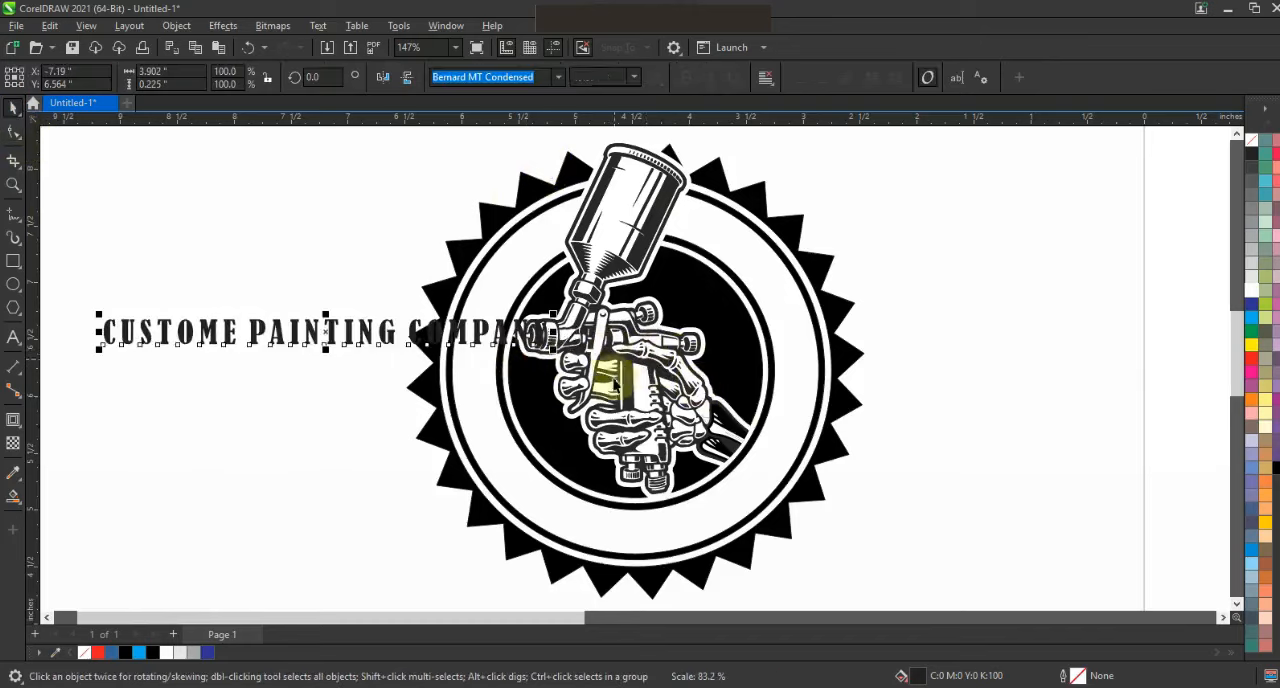
- Fill the text with red
{"action": "left_click", "coordinate": [694, 515]}
{"action": "left_click", "coordinate": [272, 328]}
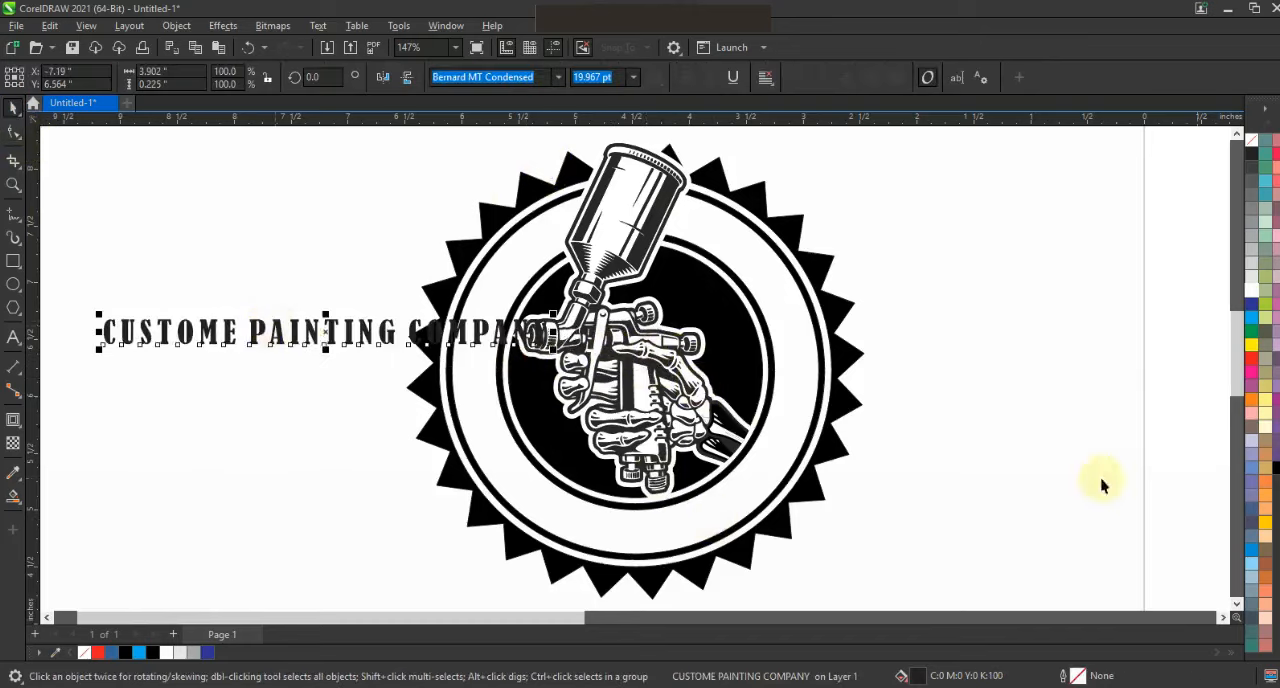
{"action": "left_click", "coordinate": [1250, 364]}
- Fit the red company text to the ring's circular path, inside the lower white band with a -0.25 inch offset
{"action": "left_click", "coordinate": [800, 438], "text": "shift"}
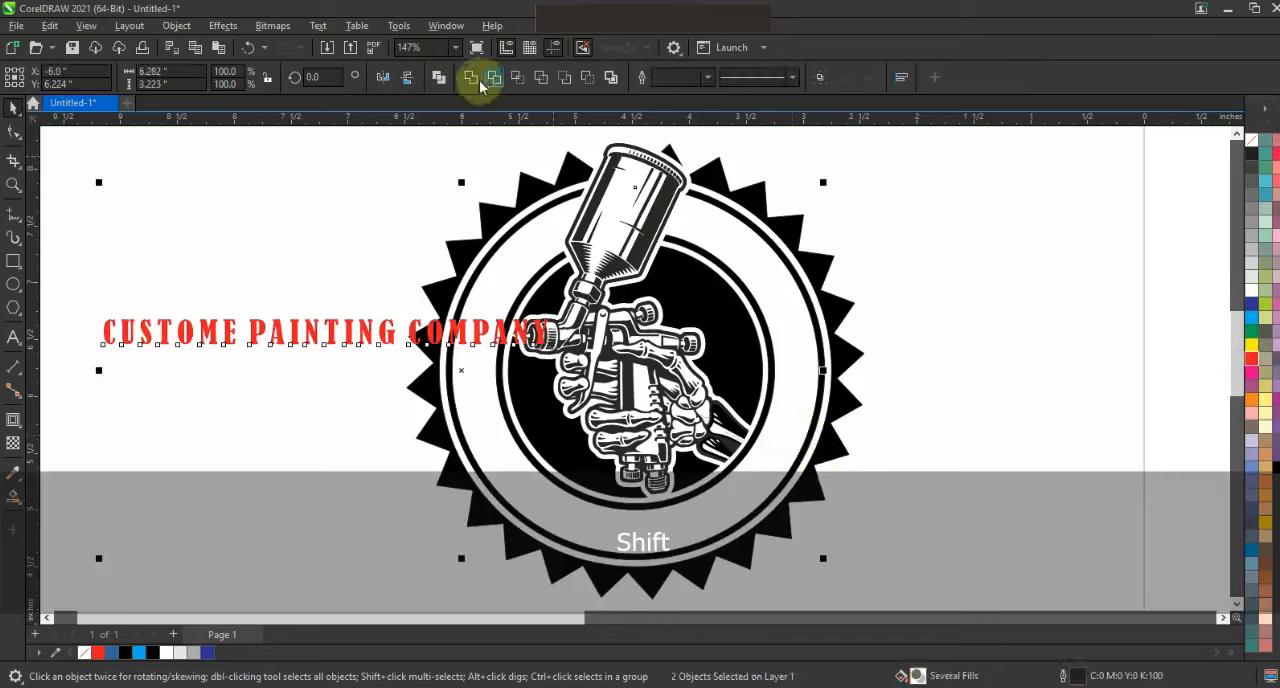
{"action": "left_click", "coordinate": [318, 25]}
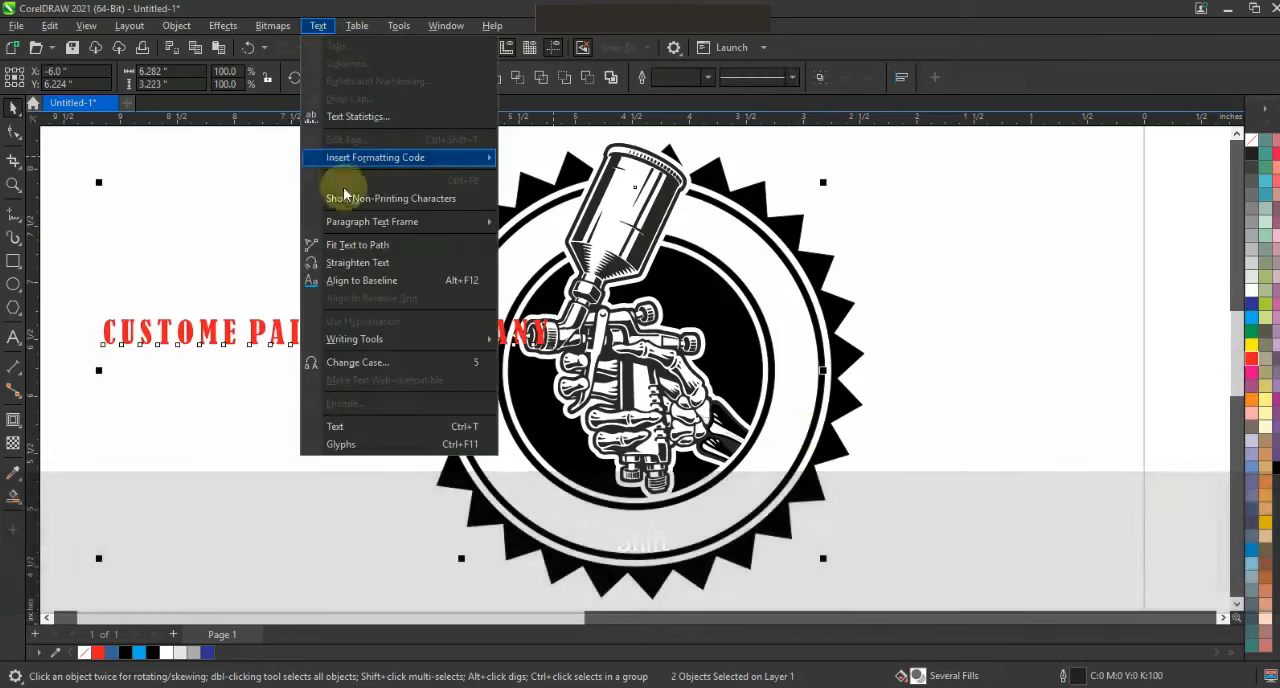
{"action": "left_click", "coordinate": [358, 244]}
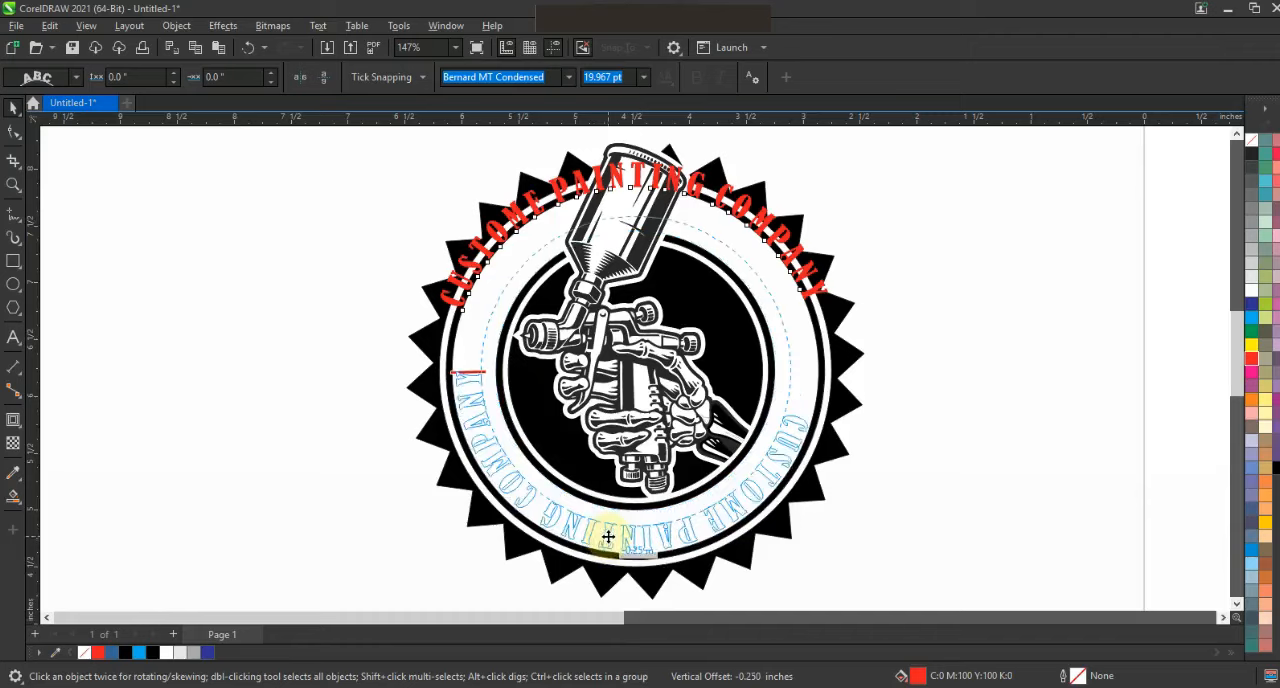
{"action": "left_click", "coordinate": [609, 536]}
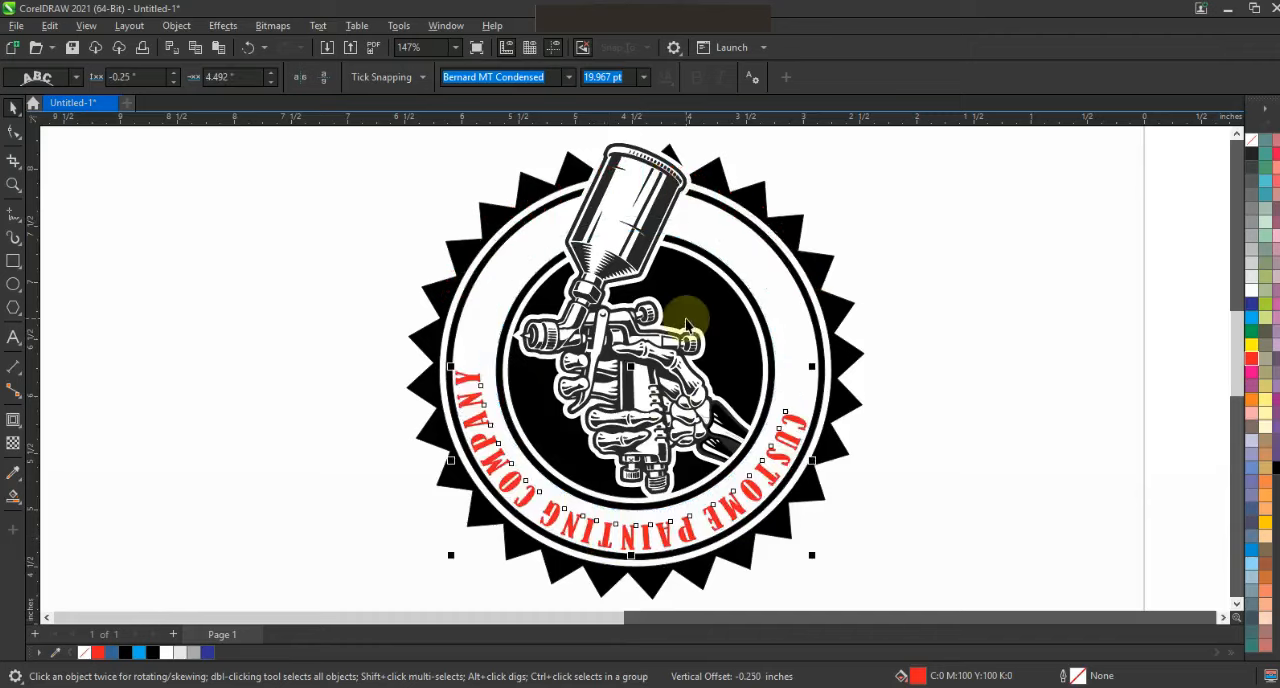
- Enlarge the curved text to 27.394 pt, flipped to read upright along the ring's lower half, and fill it with black
{"action": "left_click", "coordinate": [645, 78]}
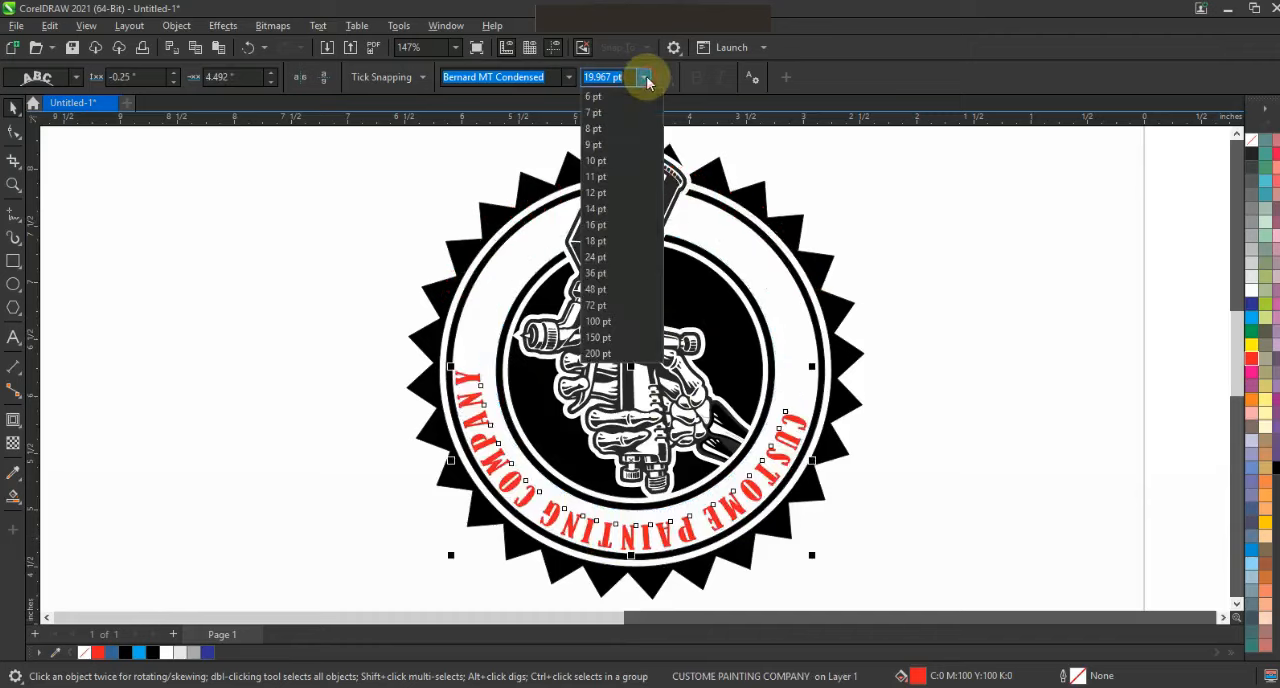
{"action": "left_click", "coordinate": [612, 256]}
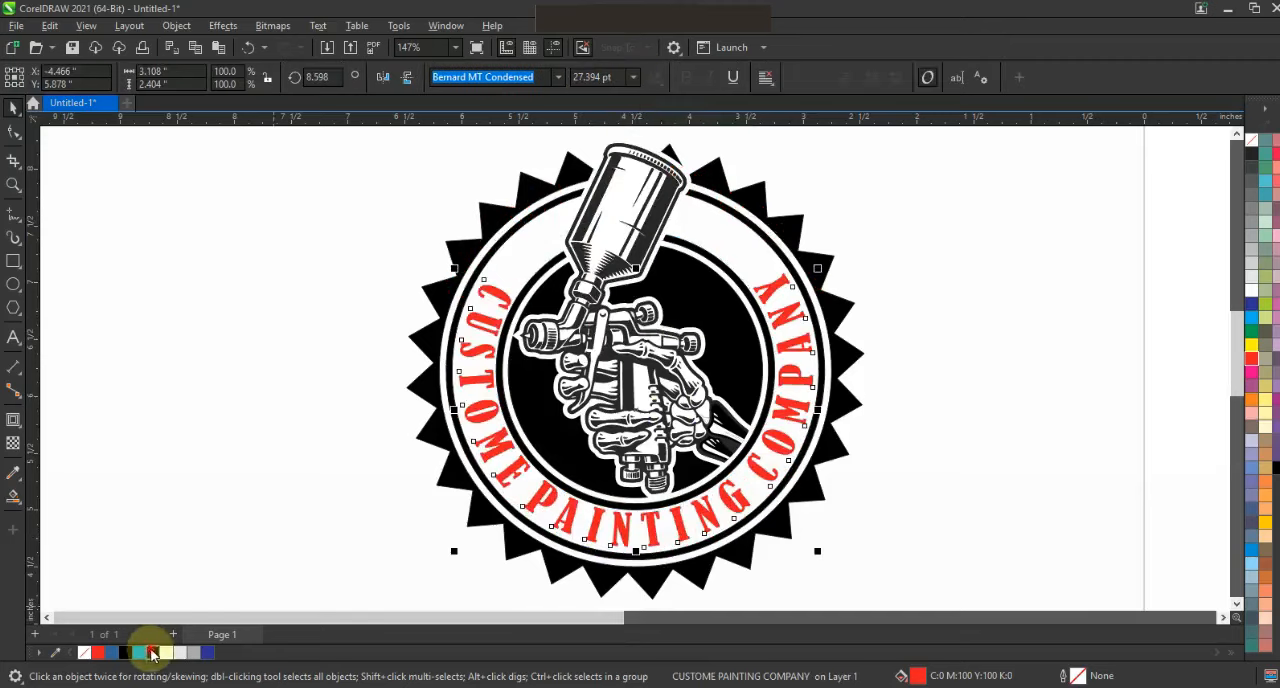
{"action": "left_click", "coordinate": [152, 653]}
{"action": "left_click", "coordinate": [1084, 372]}
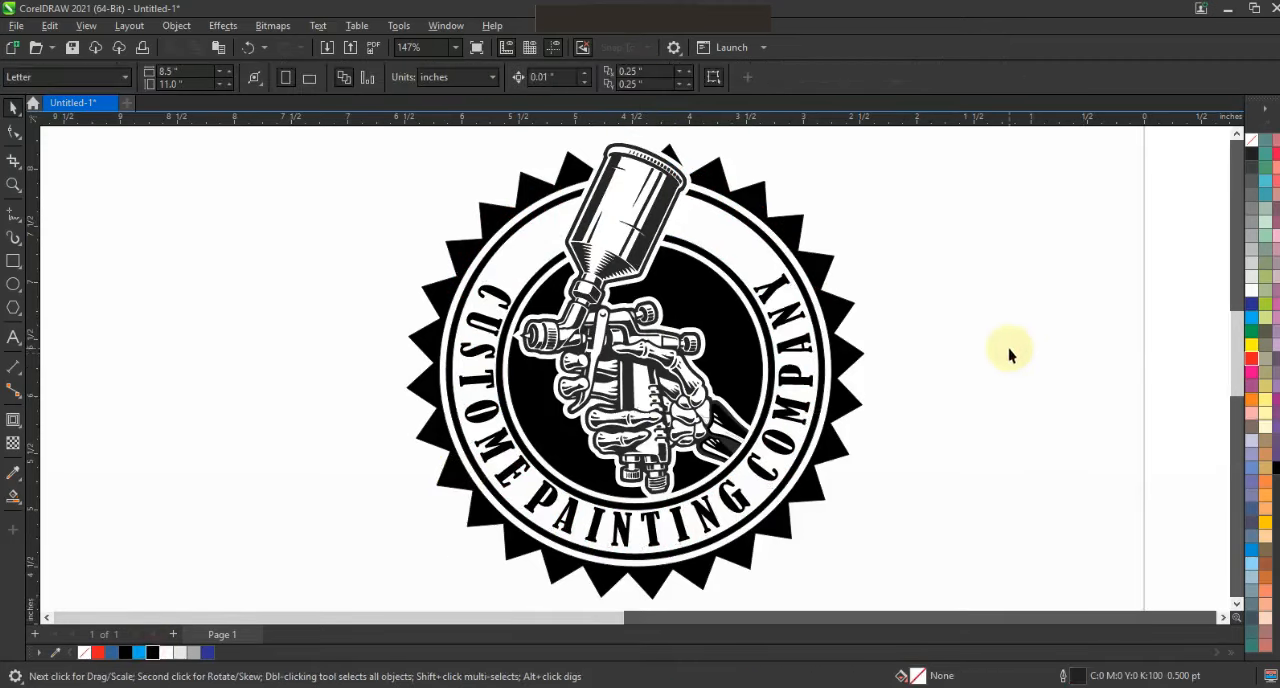
- Examine the complete badge from a distance and up close, checking the curved text against the ring and artwork
{"action": "key", "text": "F3"}
{"action": "key", "text": "Escape"}
{"action": "left_click_drag", "start_coordinate": [882, 527], "coordinate": [466, 186]}
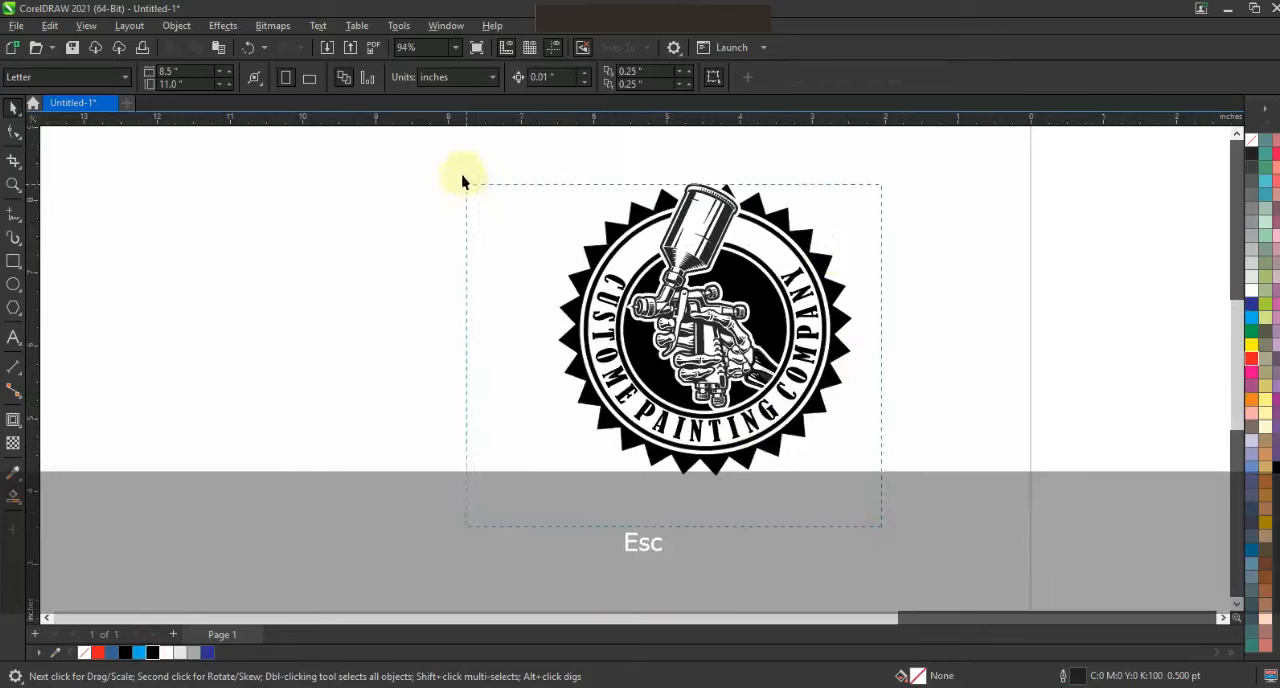
{"action": "key", "text": "F3"}
{"action": "key", "text": "Escape"}
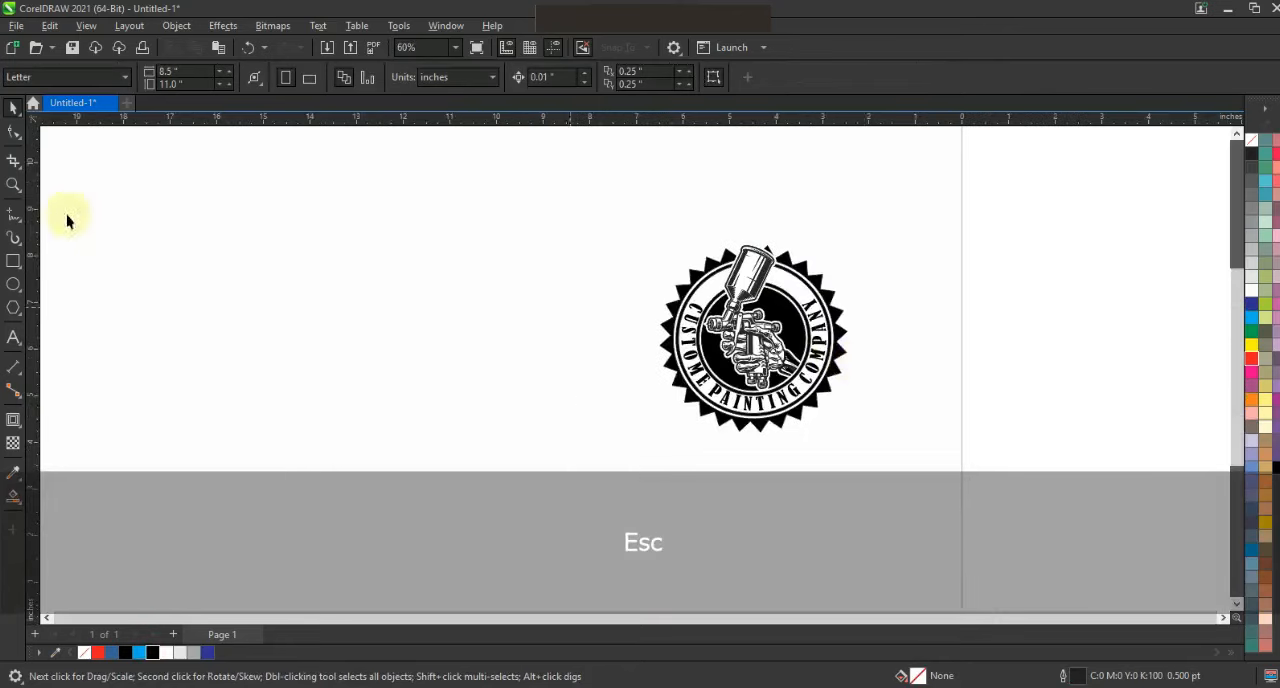
{"action": "left_click", "coordinate": [13, 184]}
{"action": "left_click_drag", "start_coordinate": [558, 211], "coordinate": [951, 451]}
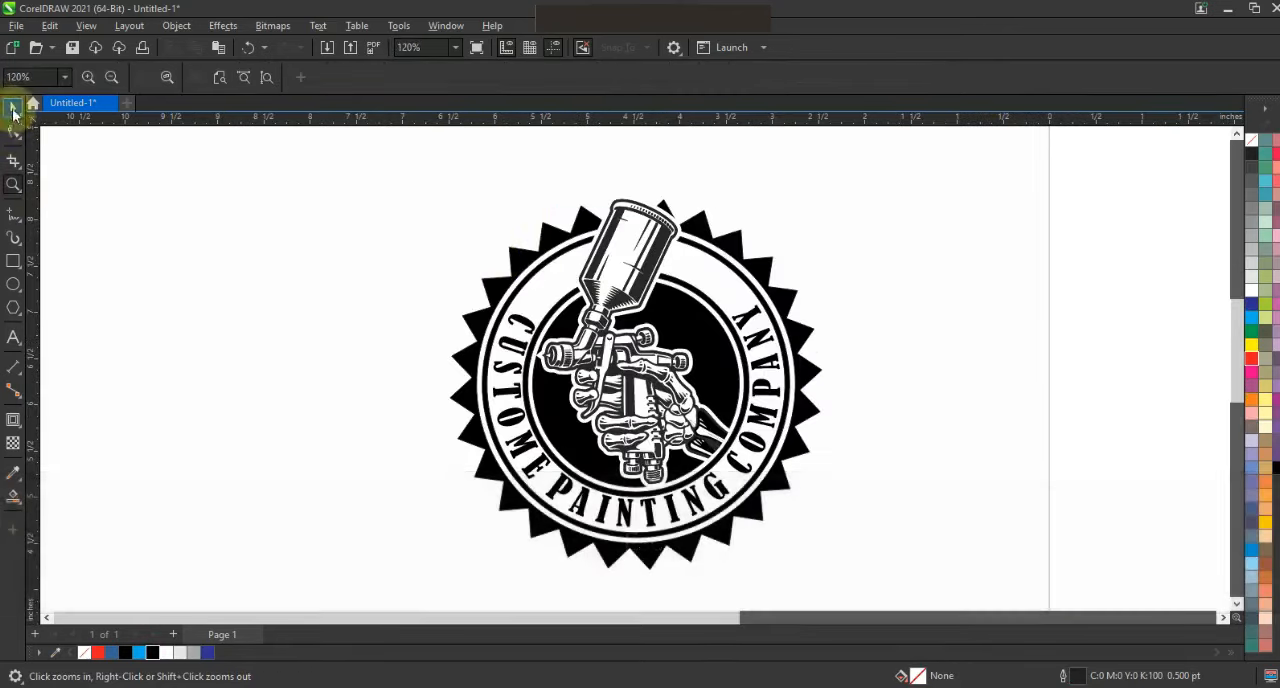
{"action": "left_click", "coordinate": [14, 107]}
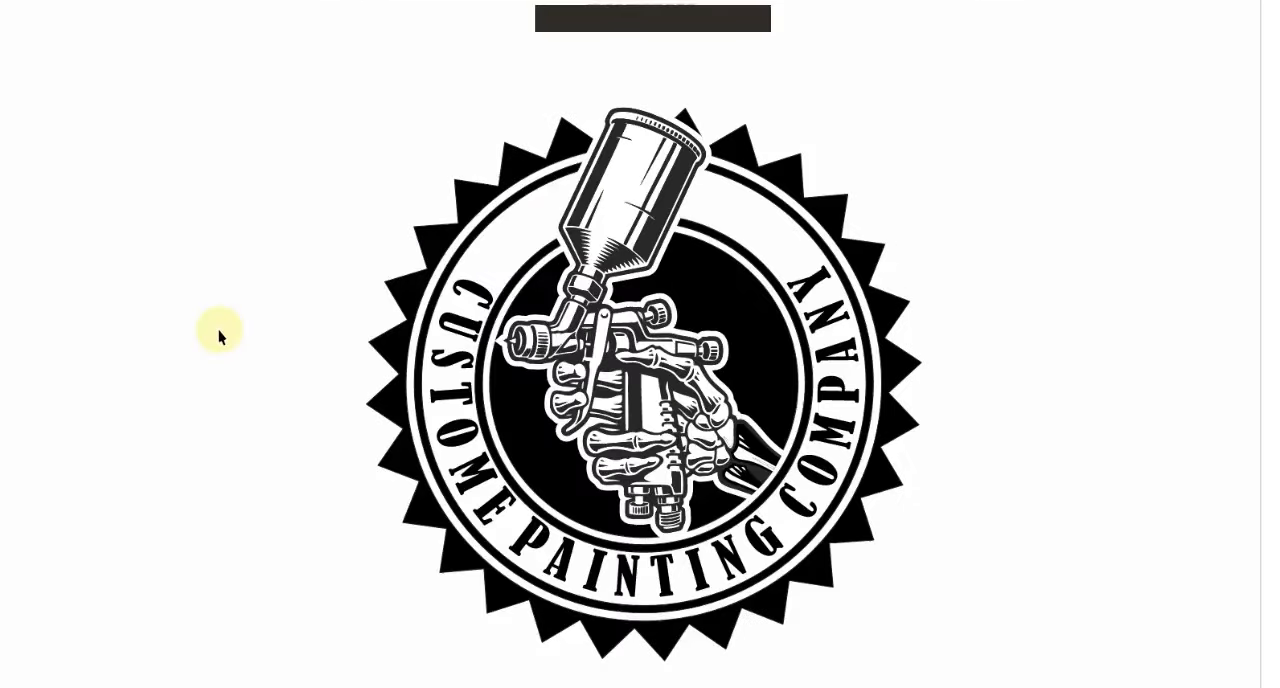